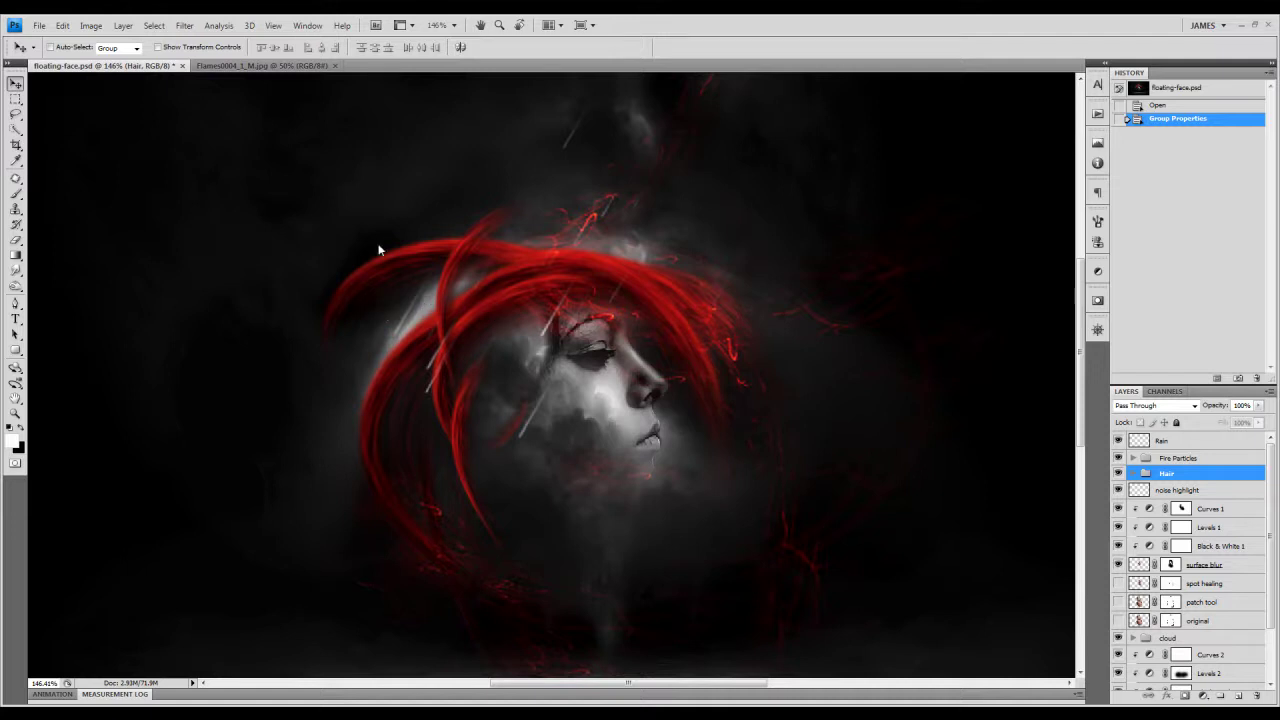
Switch to the Flames0004_1_M.jpg campfire photo document
click(258, 66)
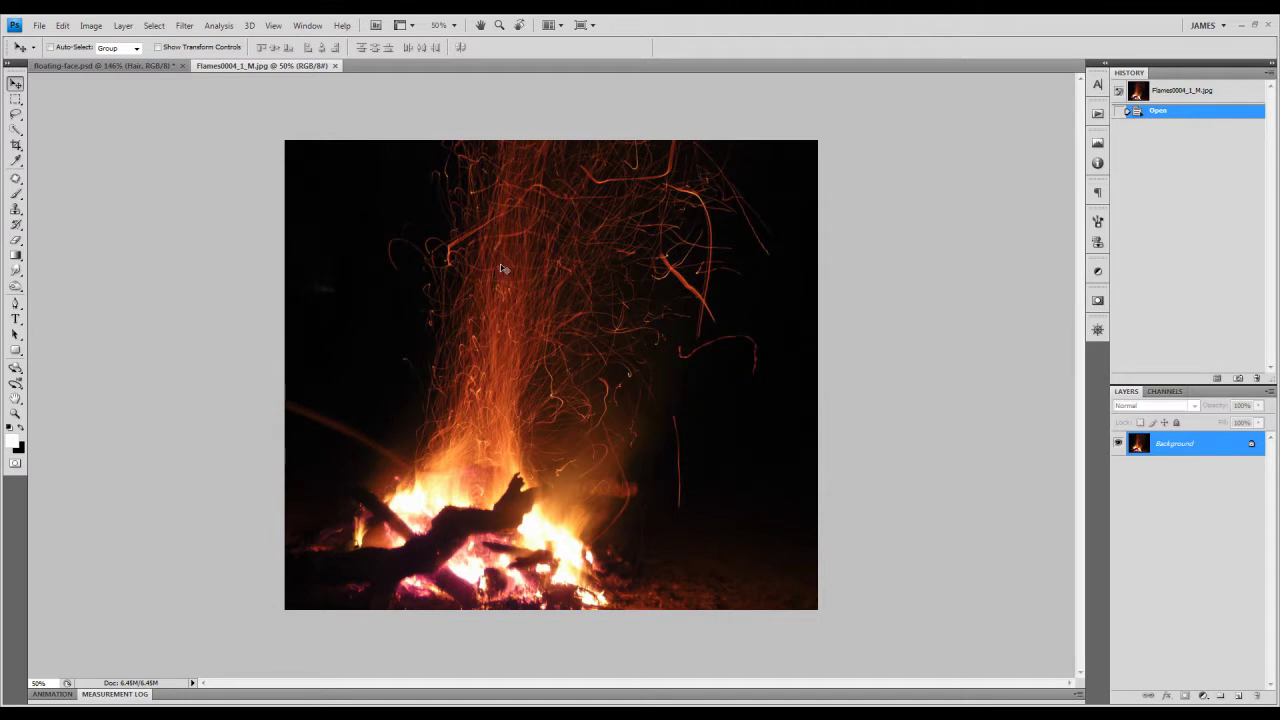
Lasso a 30 px feathered oval around the rising sparks, then nudge the selection right
click(16, 116)
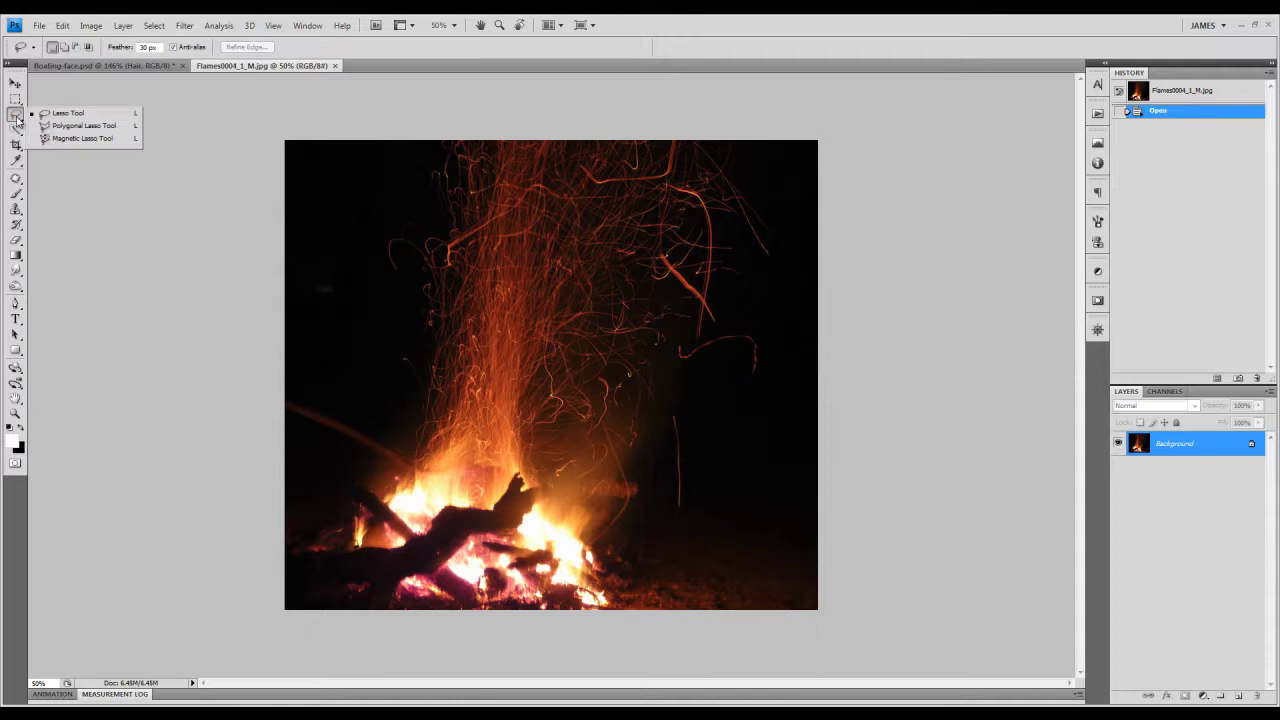
click(77, 114)
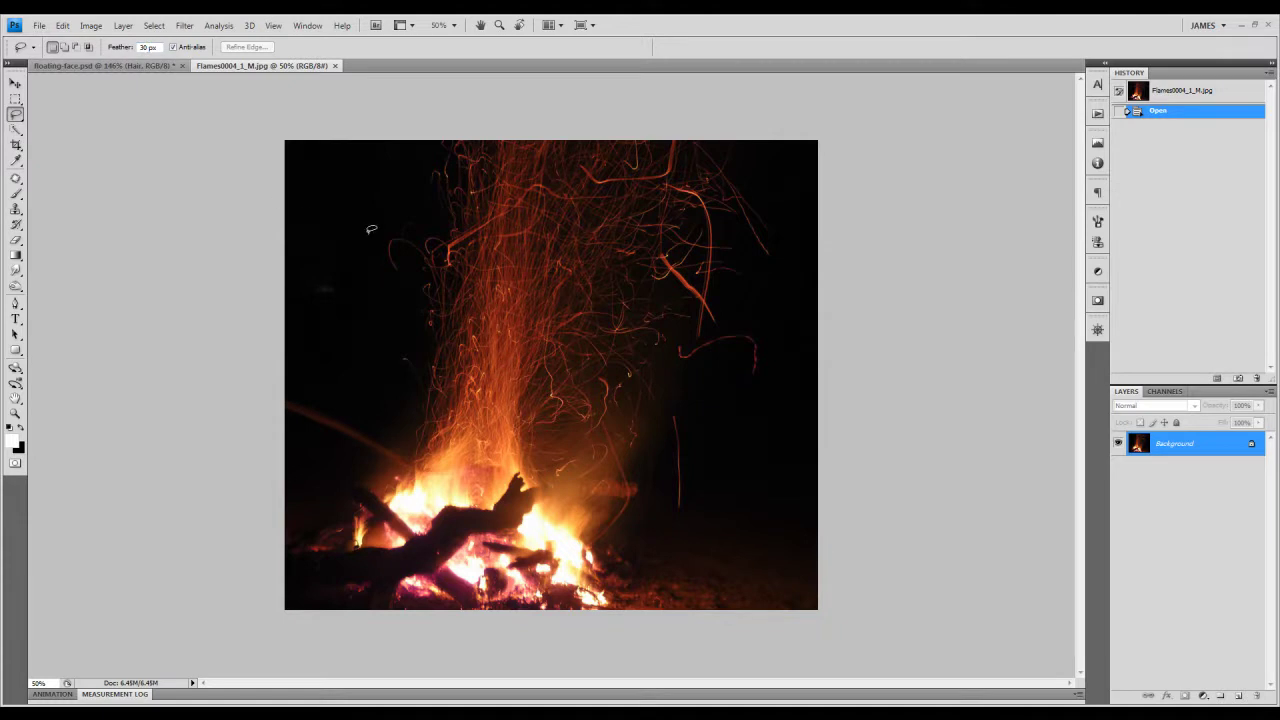
mouse_move(497, 228)
mouse_down()
mouse_move(421, 266)
mouse_move(393, 321)
mouse_move(410, 383)
mouse_move(472, 425)
mouse_move(548, 421)
mouse_move(606, 369)
mouse_move(629, 299)
mouse_move(556, 228)
mouse_up()
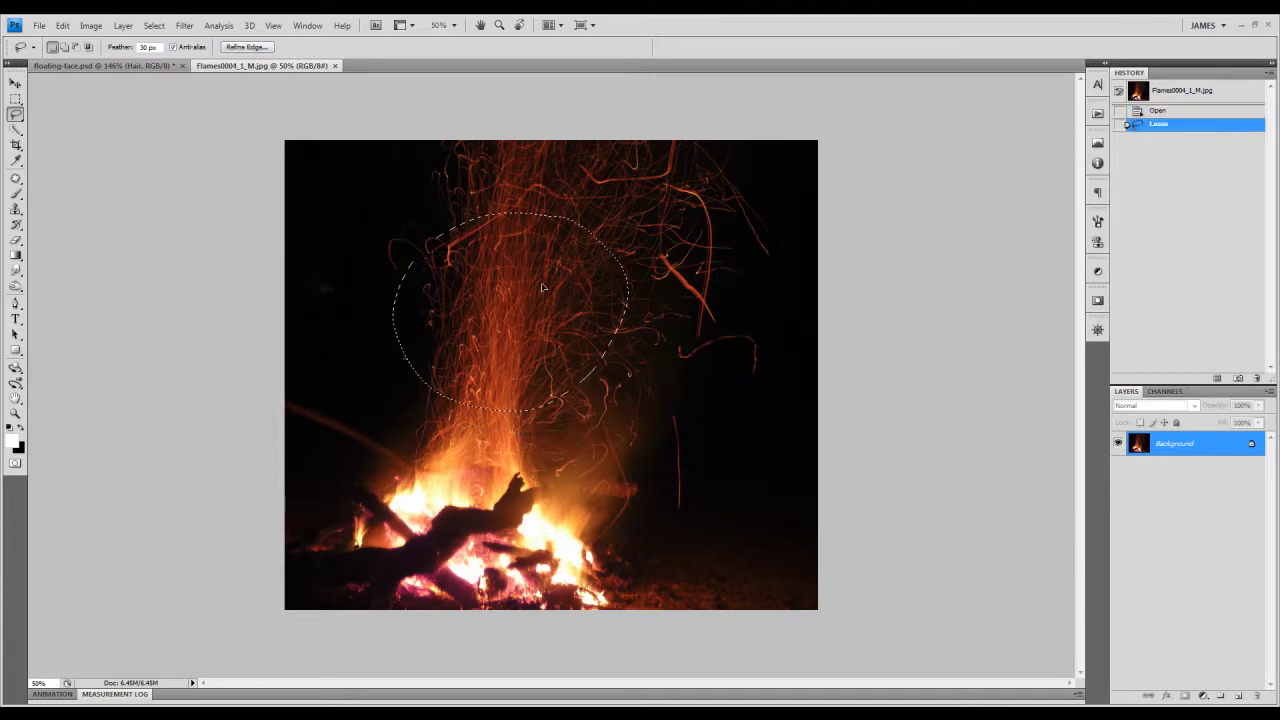
drag(540, 291, 548, 289)
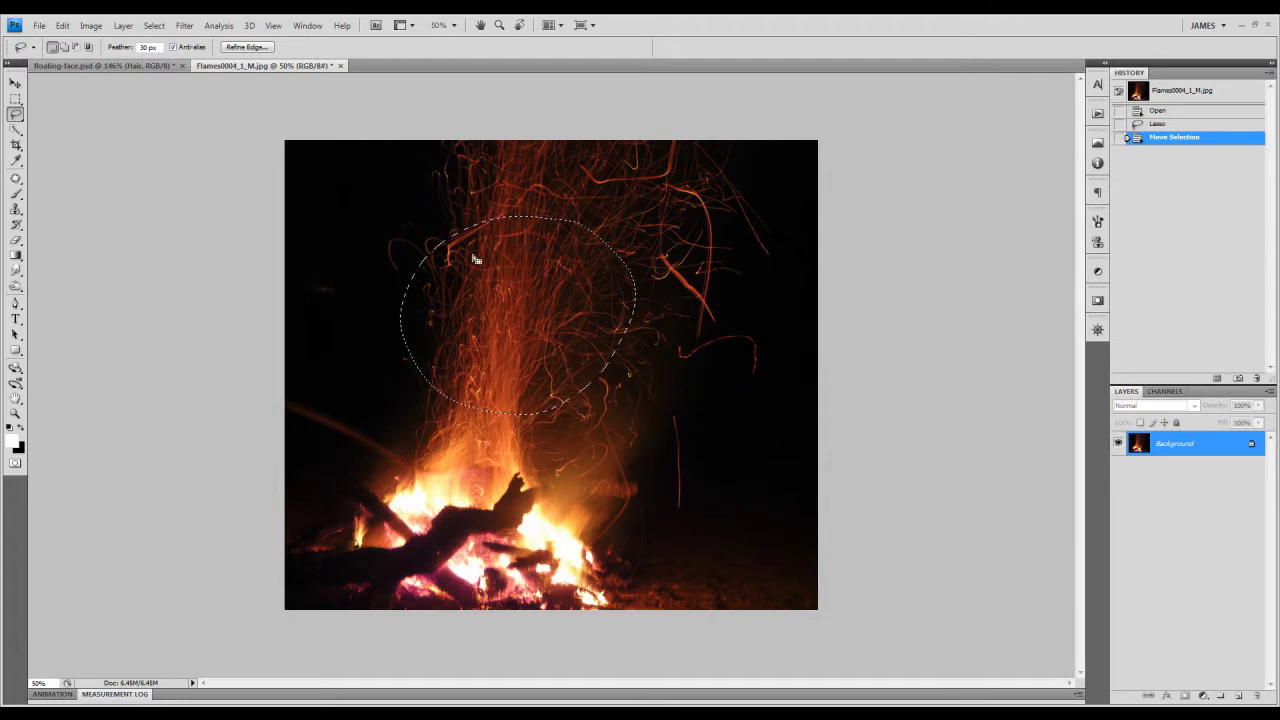
right_click(507, 291)
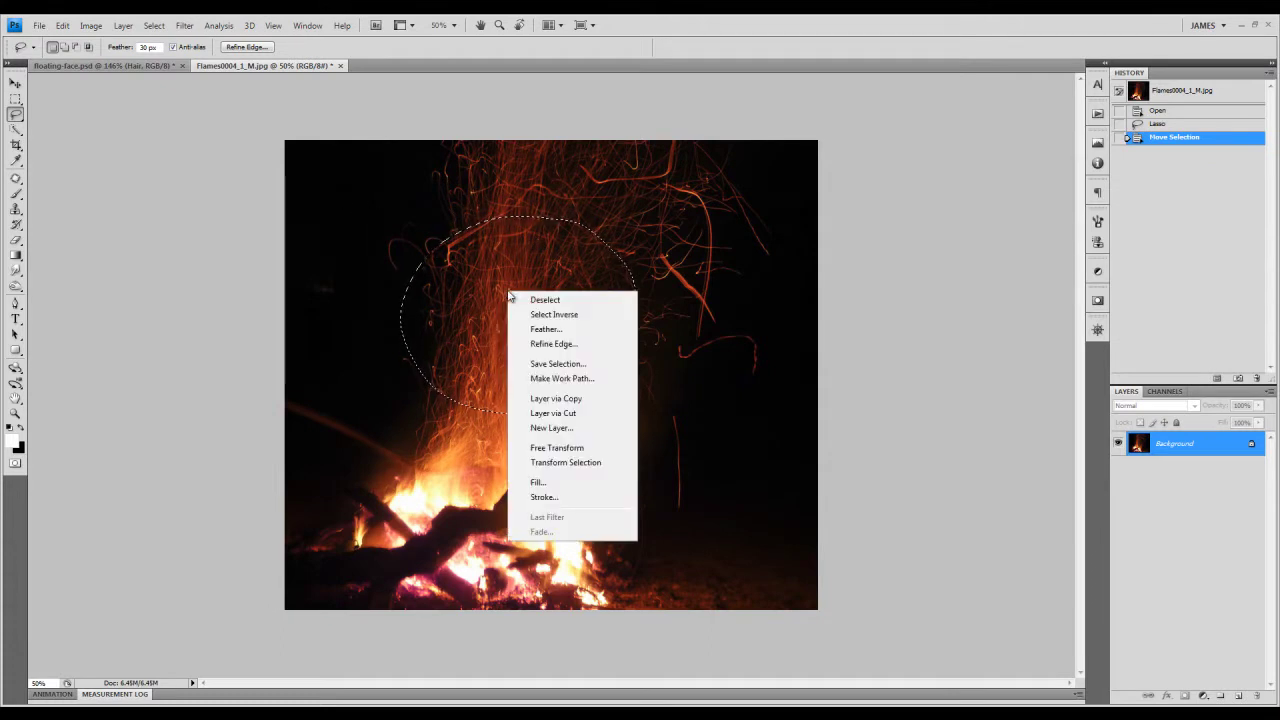
click(495, 52)
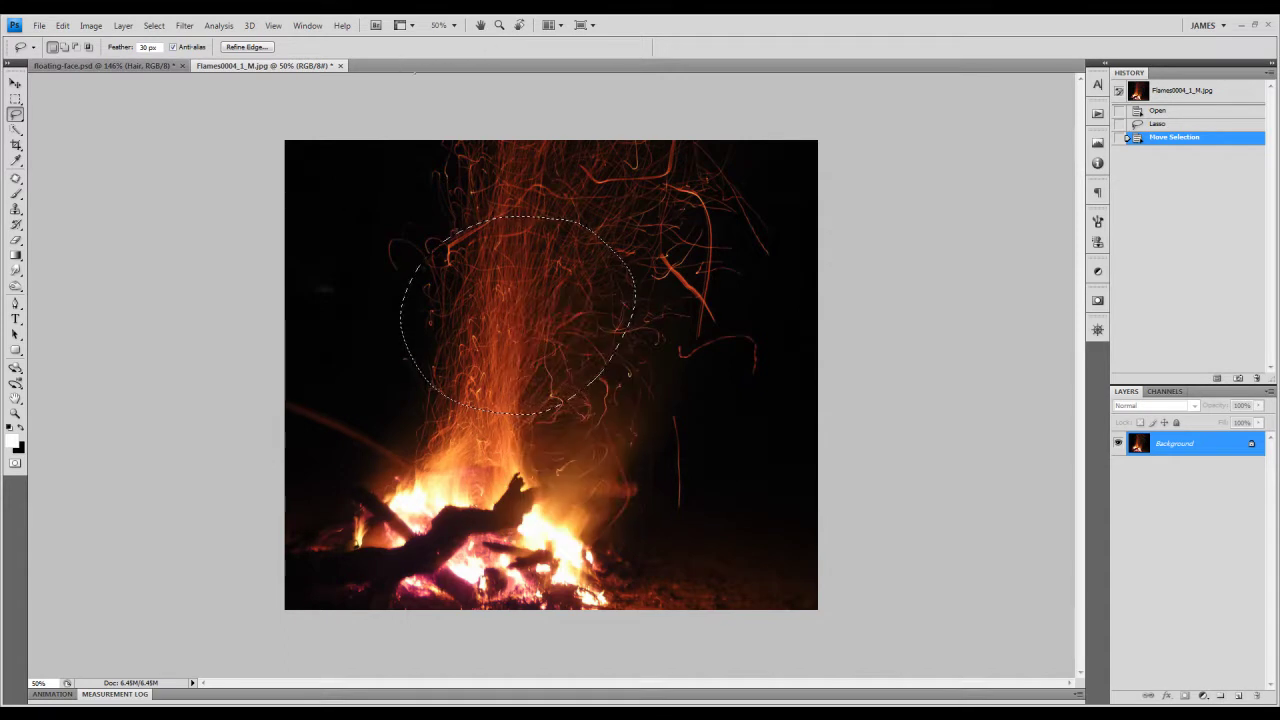
In floating-face.psd, hide the Hair and Fire Particles groups
click(131, 66)
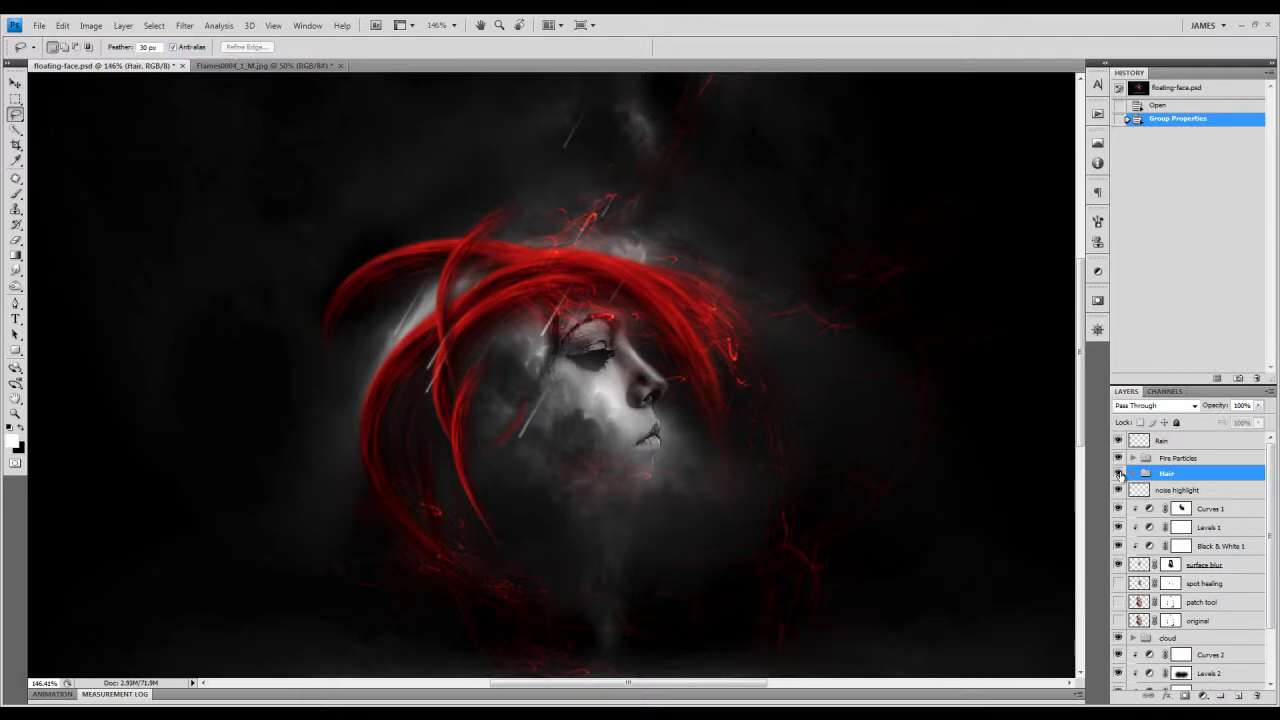
click(1118, 474)
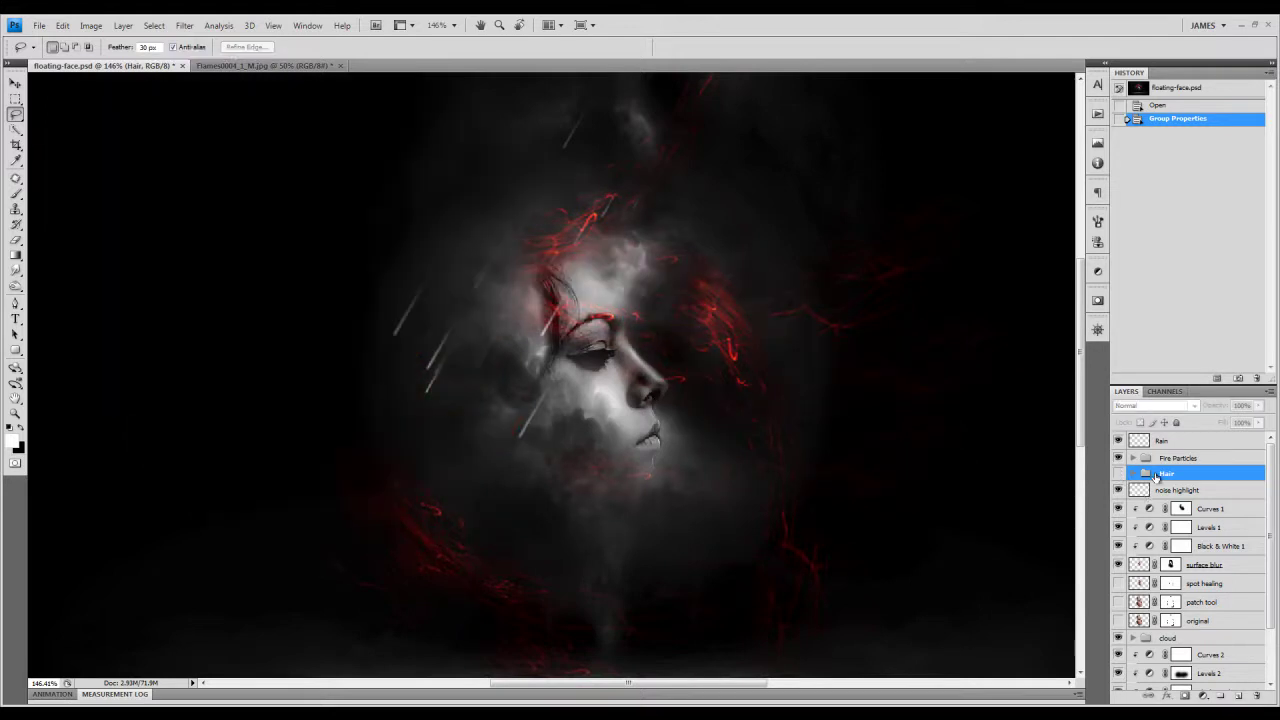
click(1118, 460)
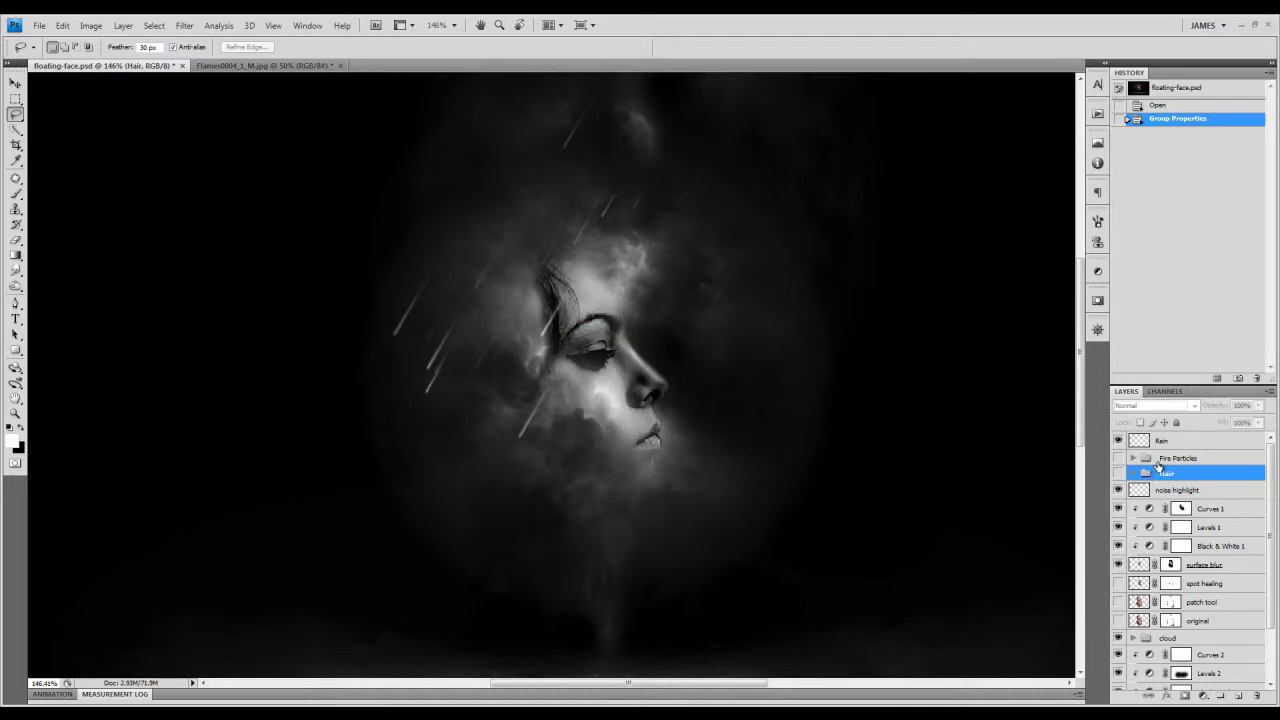
Paste the copied sparks onto a new Layer 4 and fit the image in the window
key(ctrl+shift+n)
key(Return)
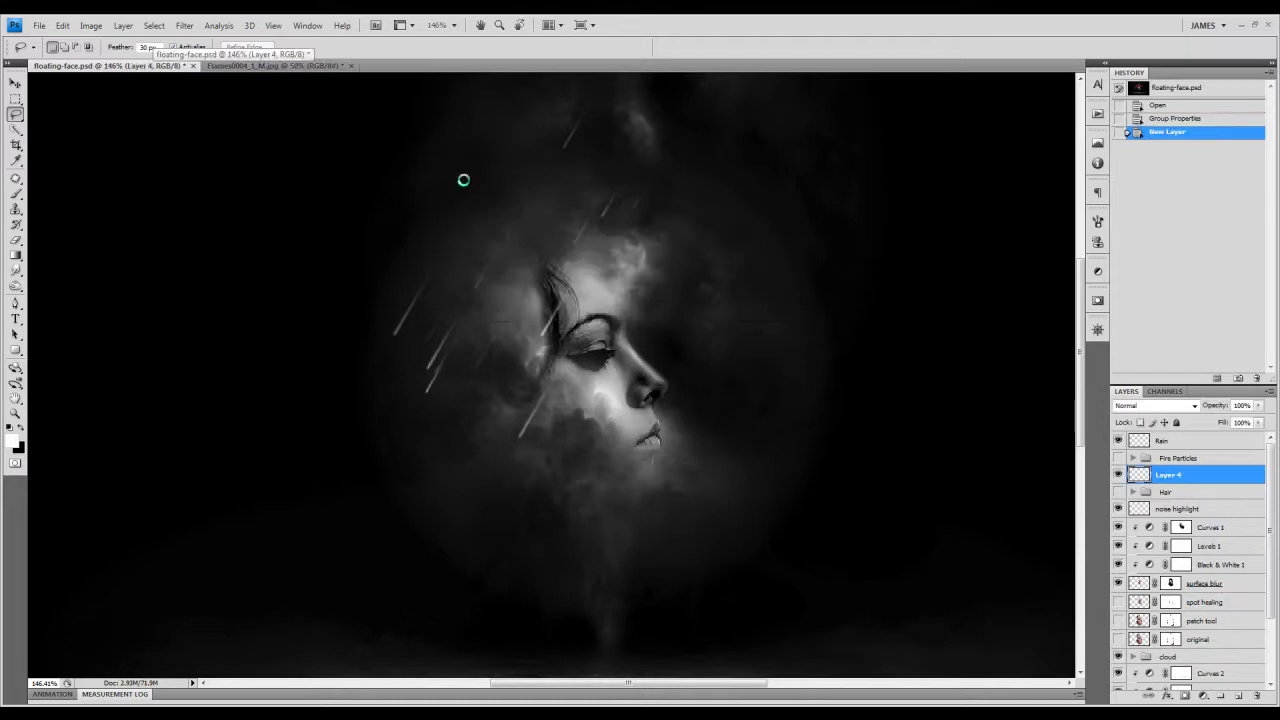
key(ctrl+v)
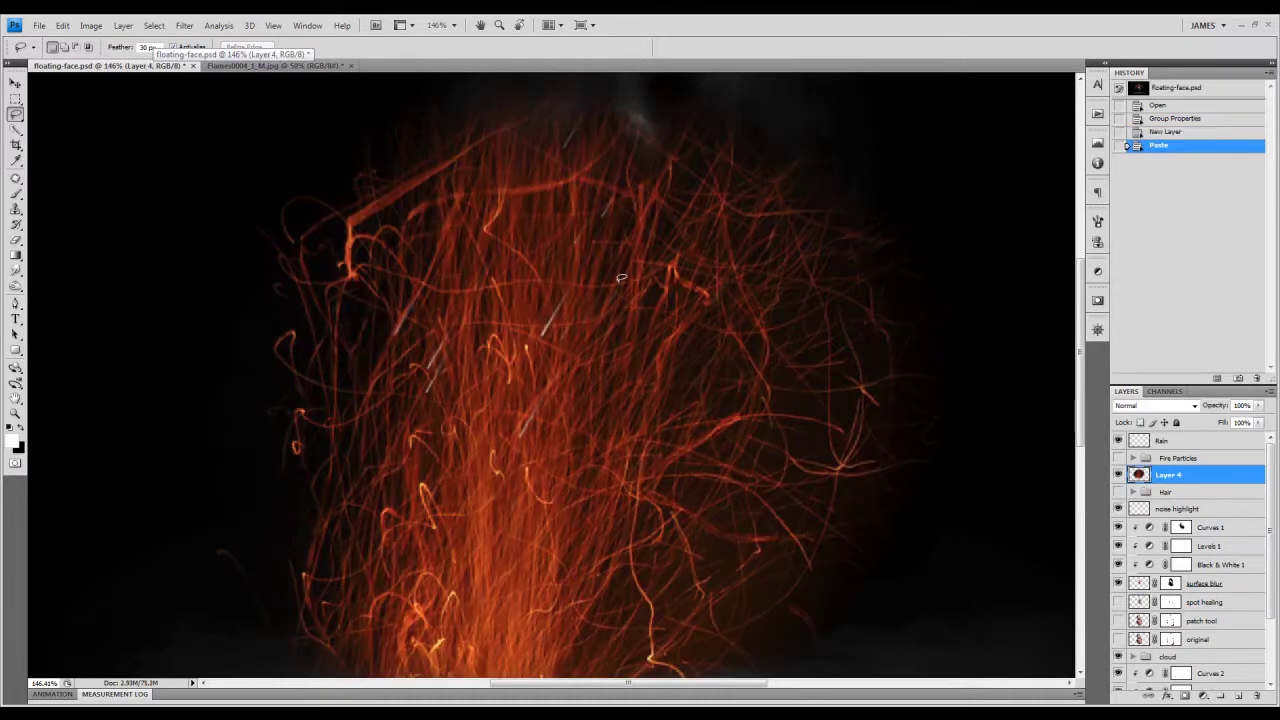
key(ctrl+0)
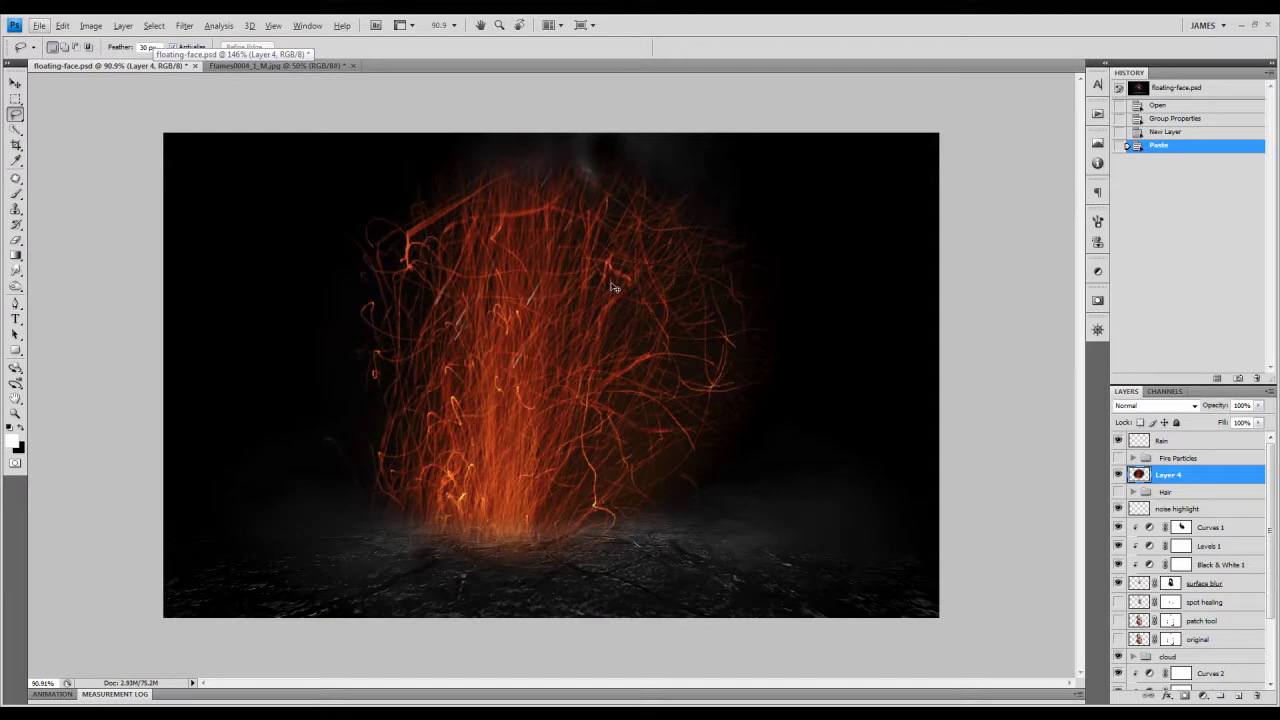
key(ctrl+t)
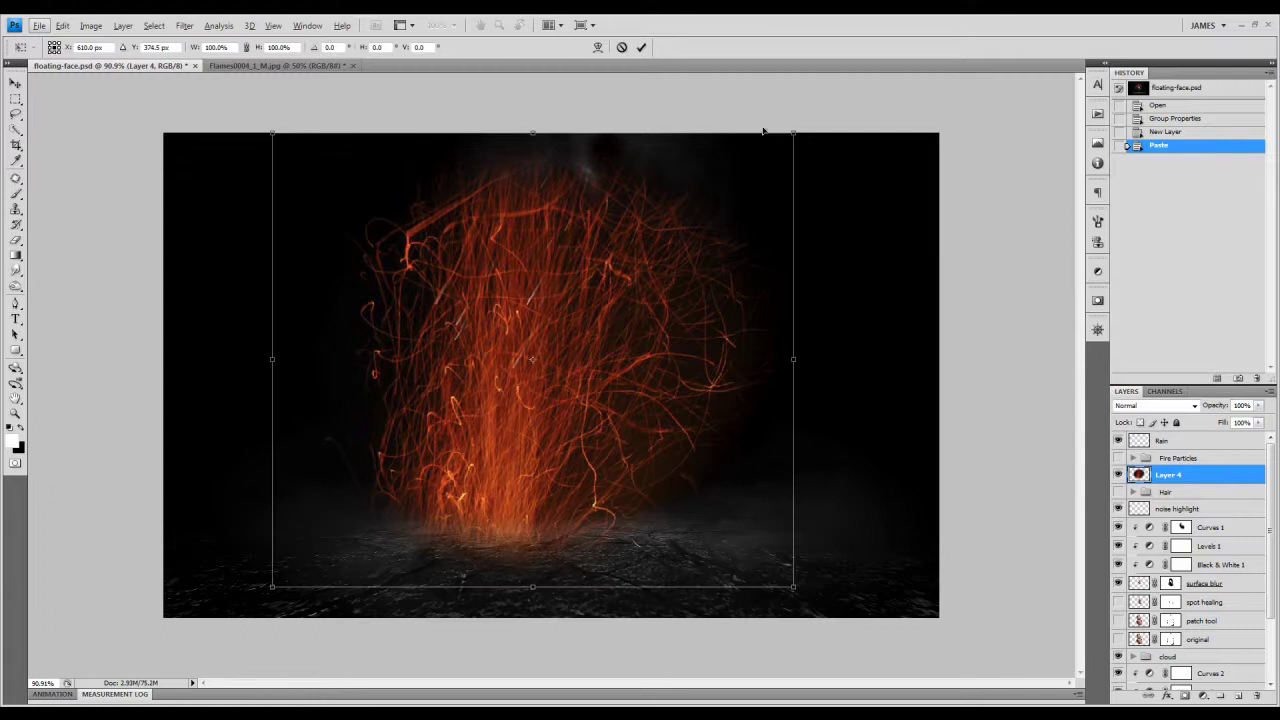
Scale the spark layer to about 50% and place it over the back of the head
drag(791, 135, 614, 291)
drag(535, 397, 605, 289)
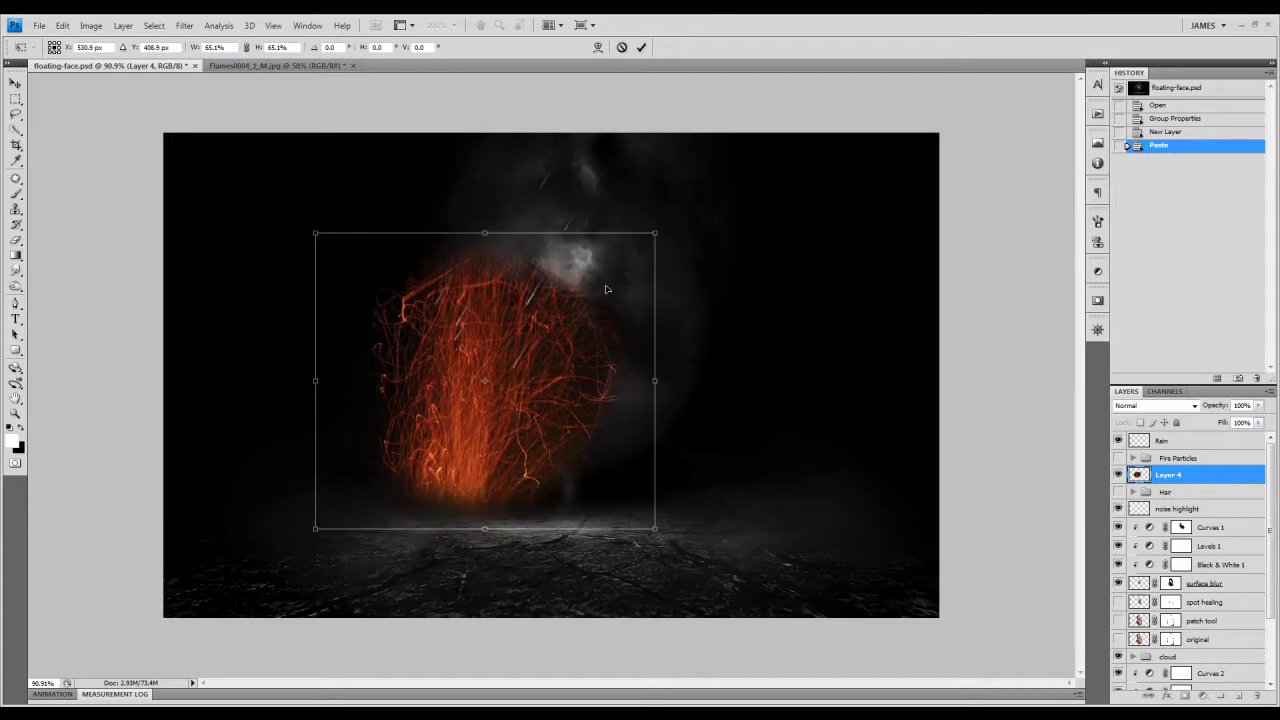
drag(656, 234, 620, 260)
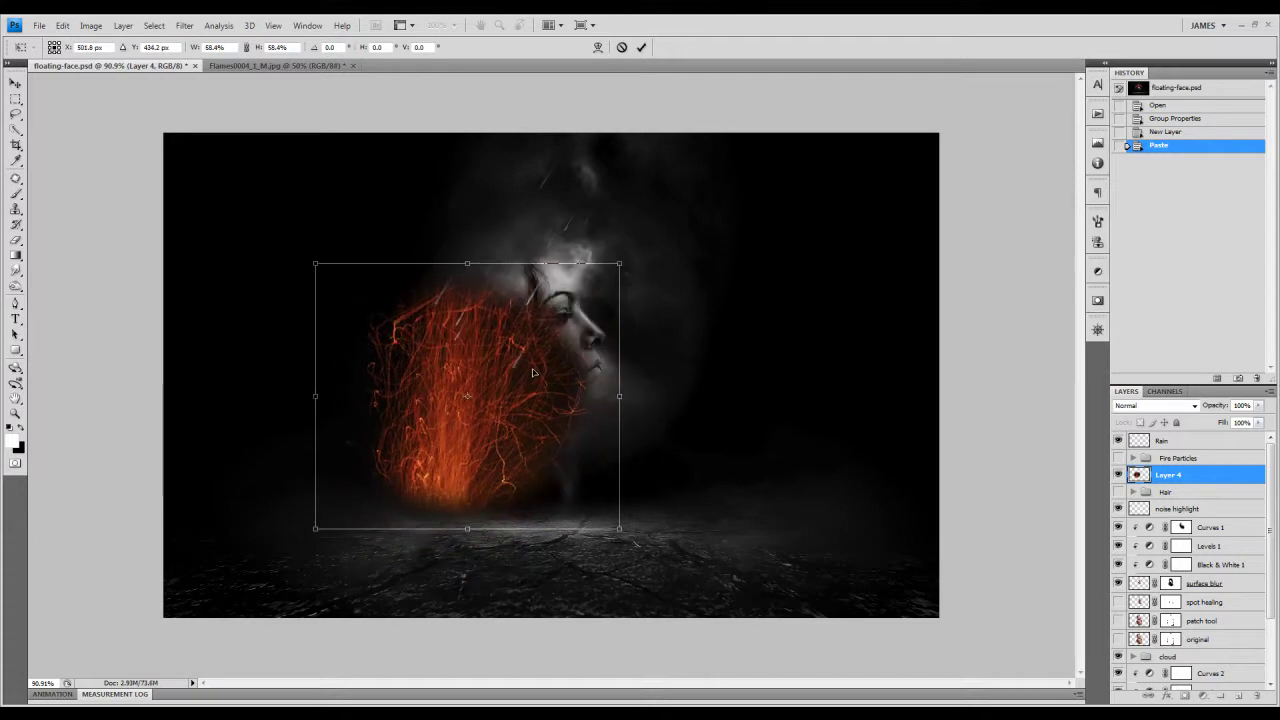
drag(550, 368, 532, 289)
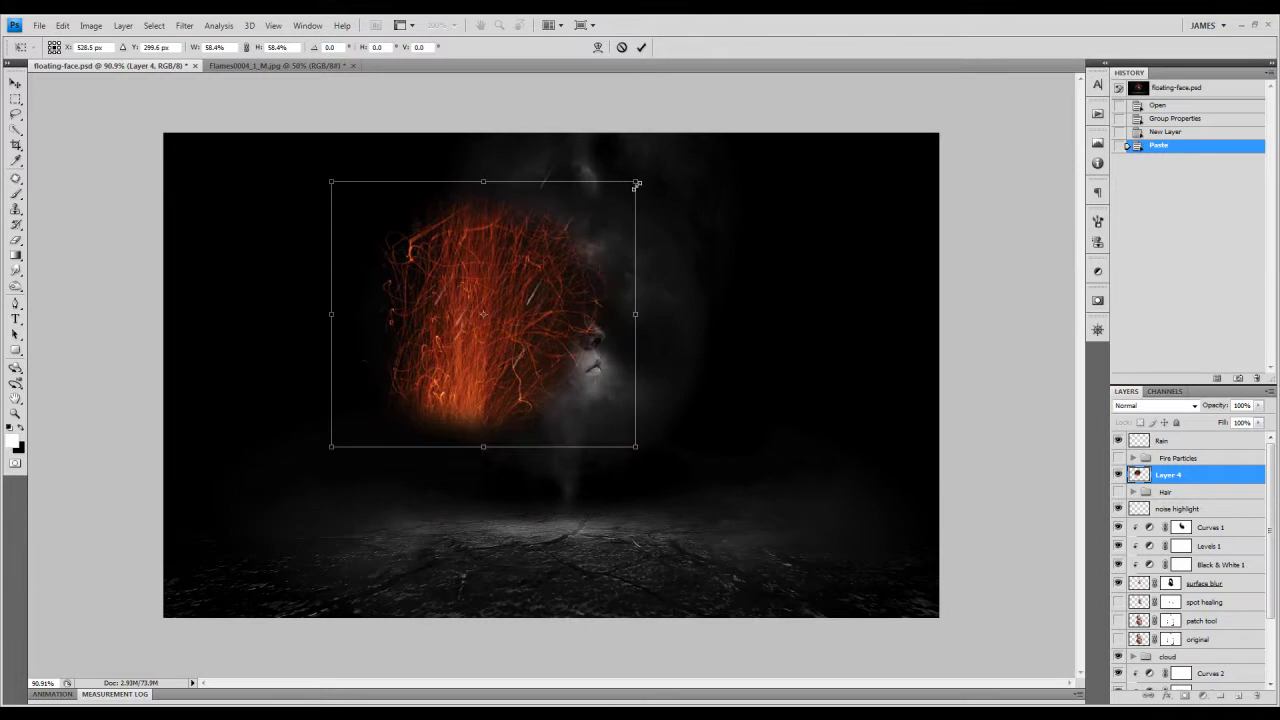
drag(634, 183, 591, 223)
drag(530, 286, 543, 268)
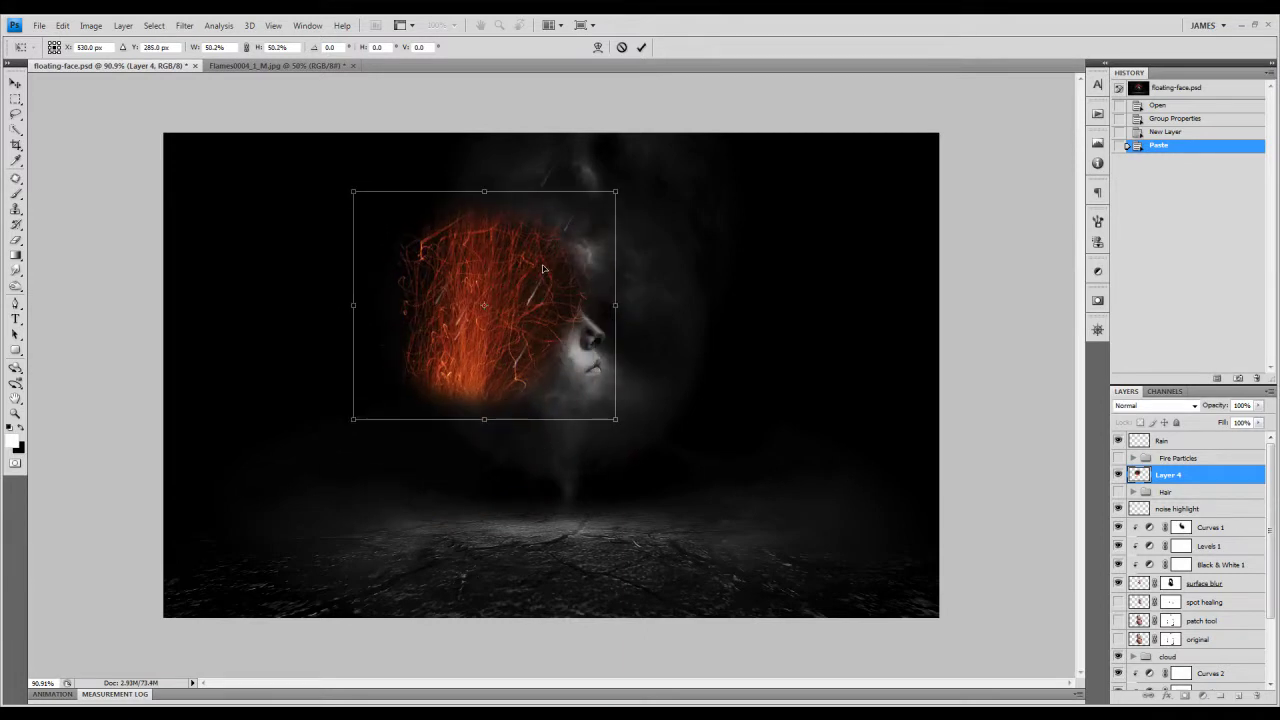
key(Return)
key(l)
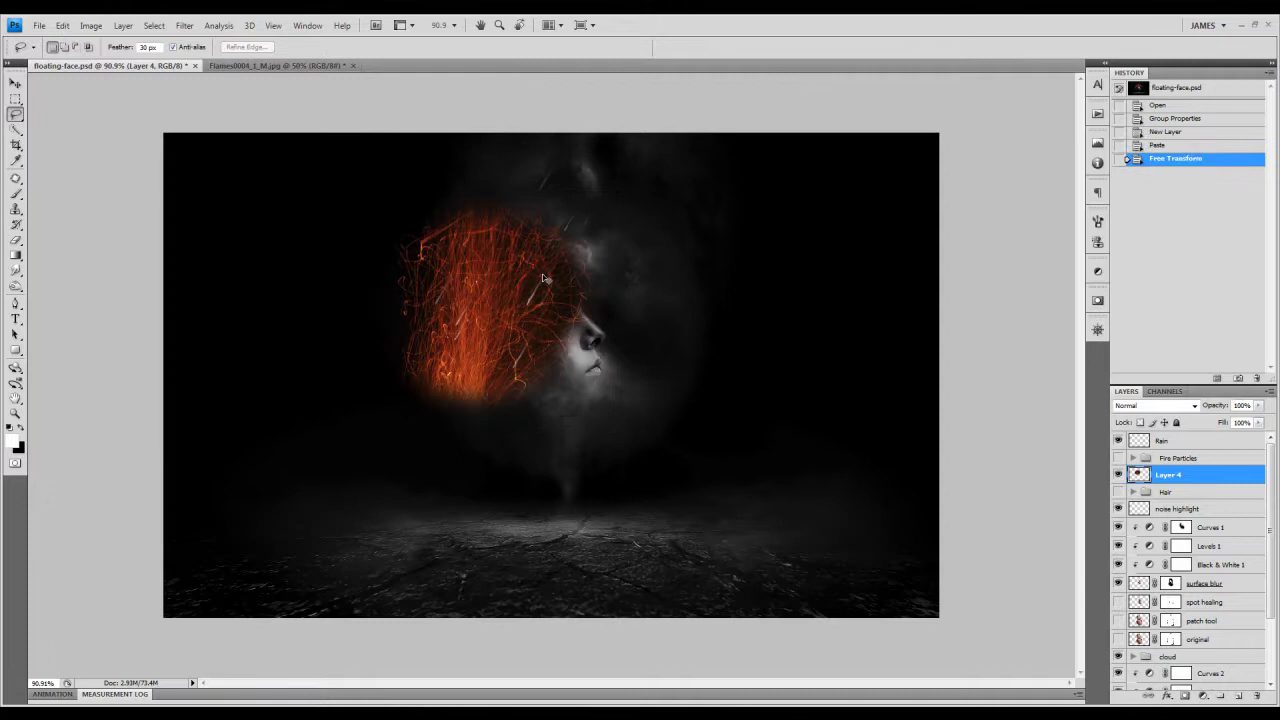
key(ctrl+t)
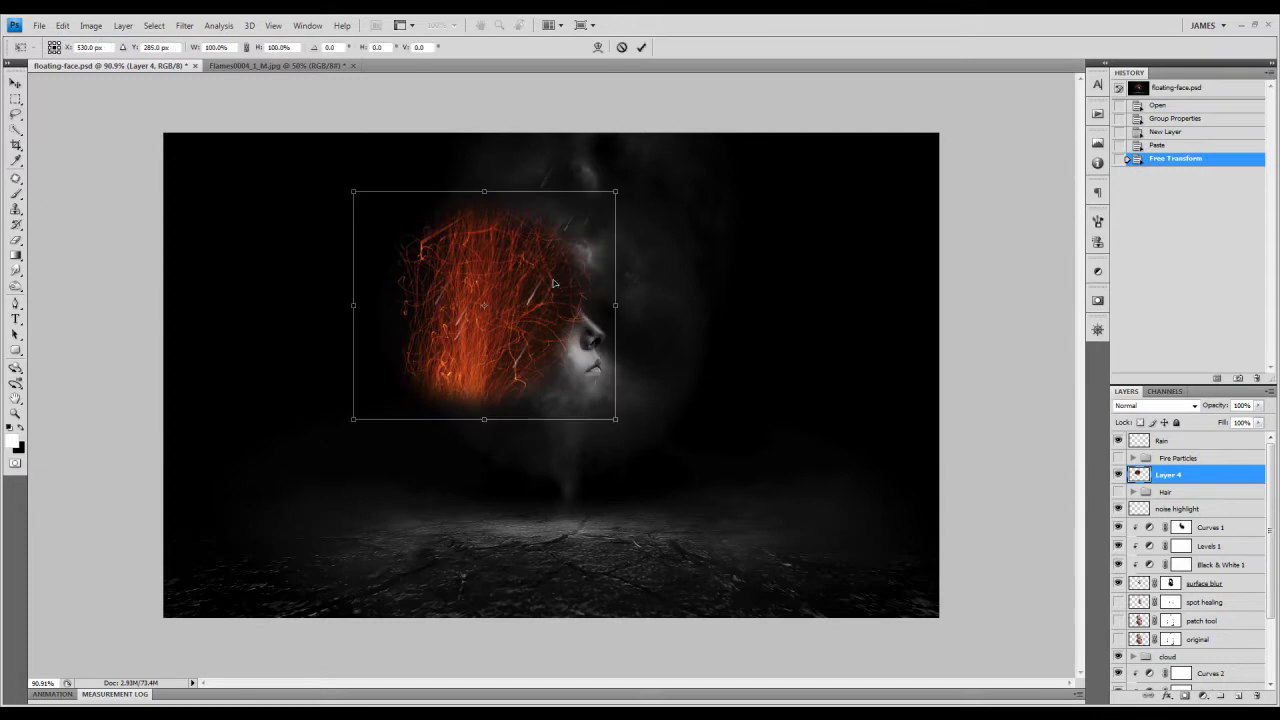
drag(524, 282, 516, 298)
Warp the sparks into a curved strand bending around the back of the head
right_click(510, 306)
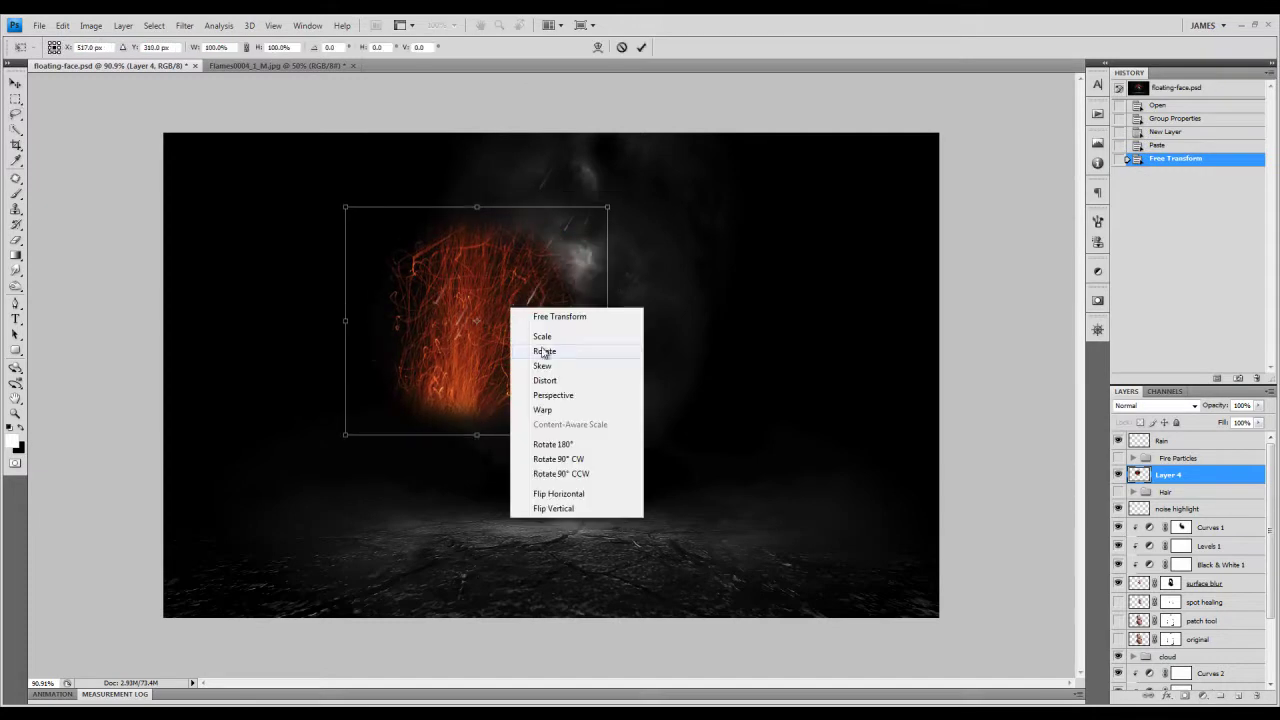
click(573, 416)
drag(545, 384, 552, 286)
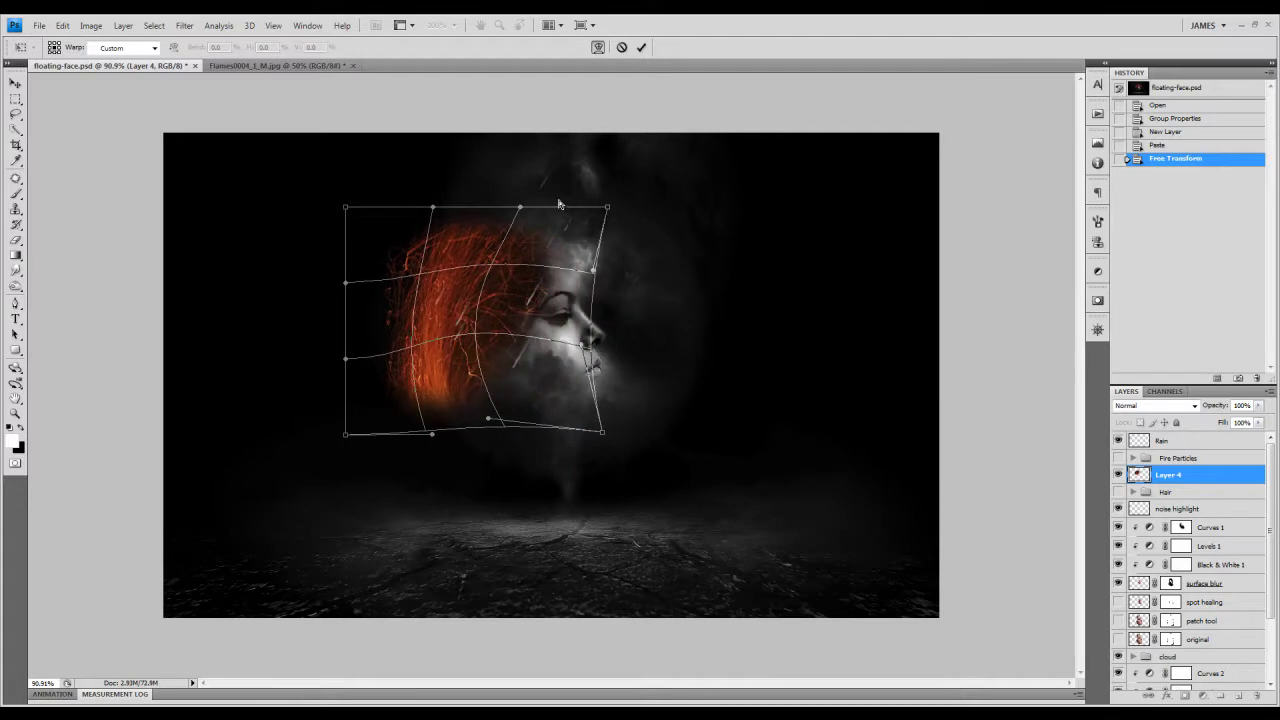
drag(432, 207, 519, 300)
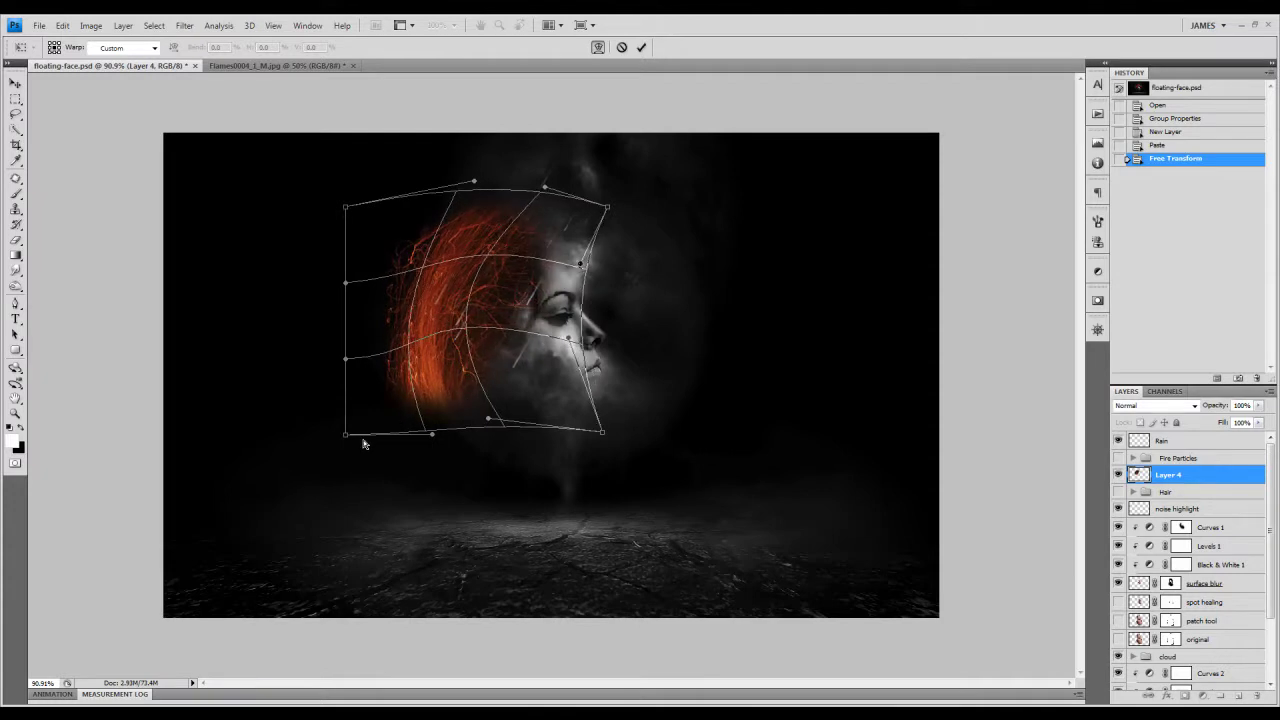
drag(349, 437, 383, 458)
drag(489, 365, 470, 359)
drag(481, 193, 519, 179)
drag(546, 294, 450, 300)
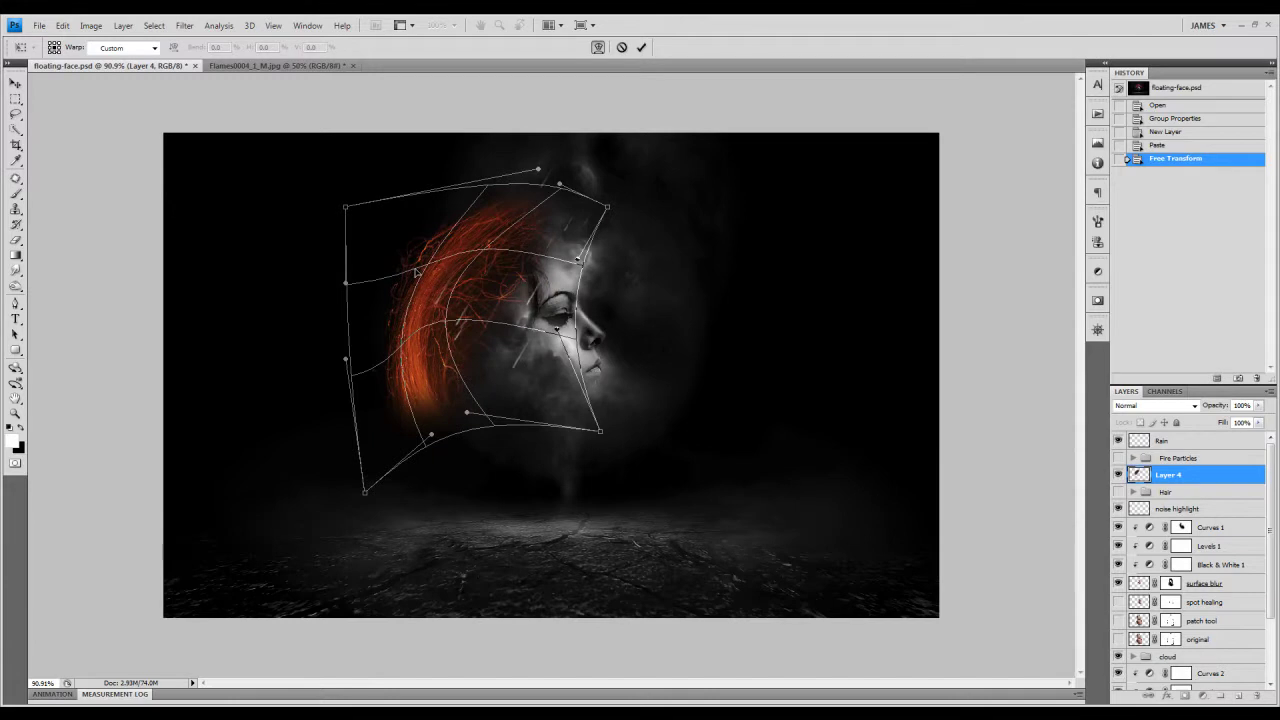
drag(537, 224, 546, 245)
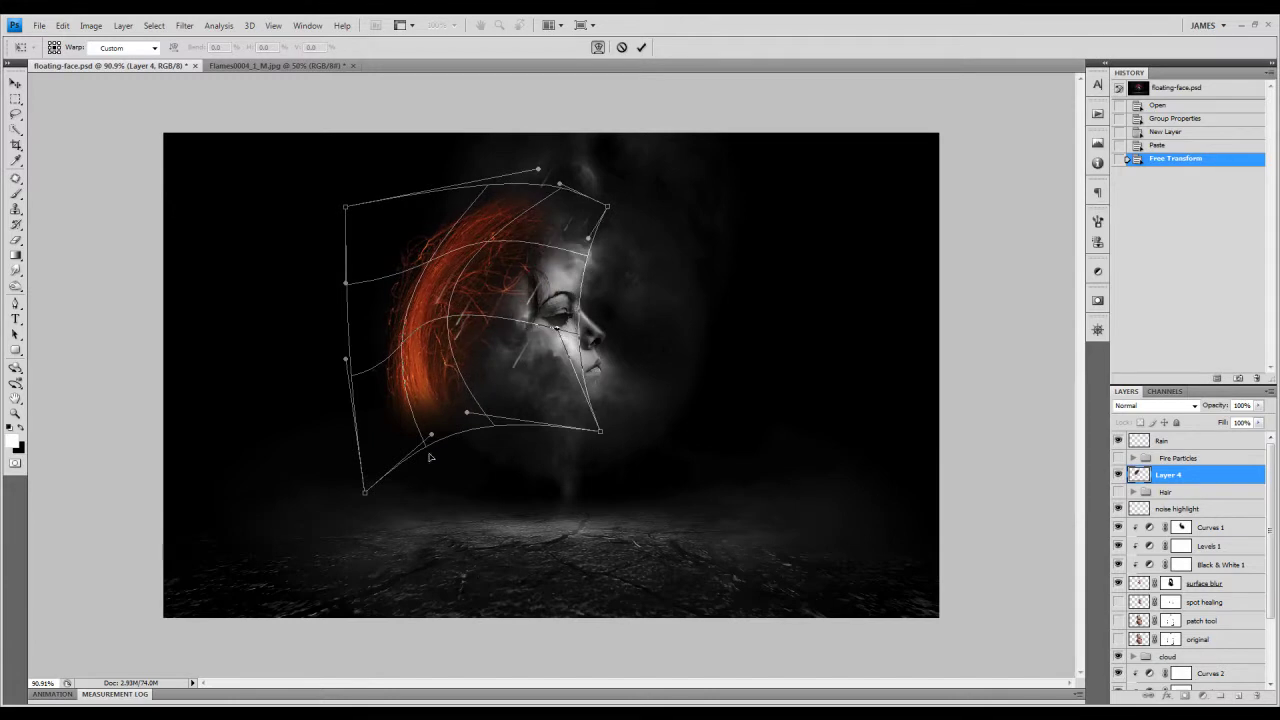
drag(365, 491, 450, 452)
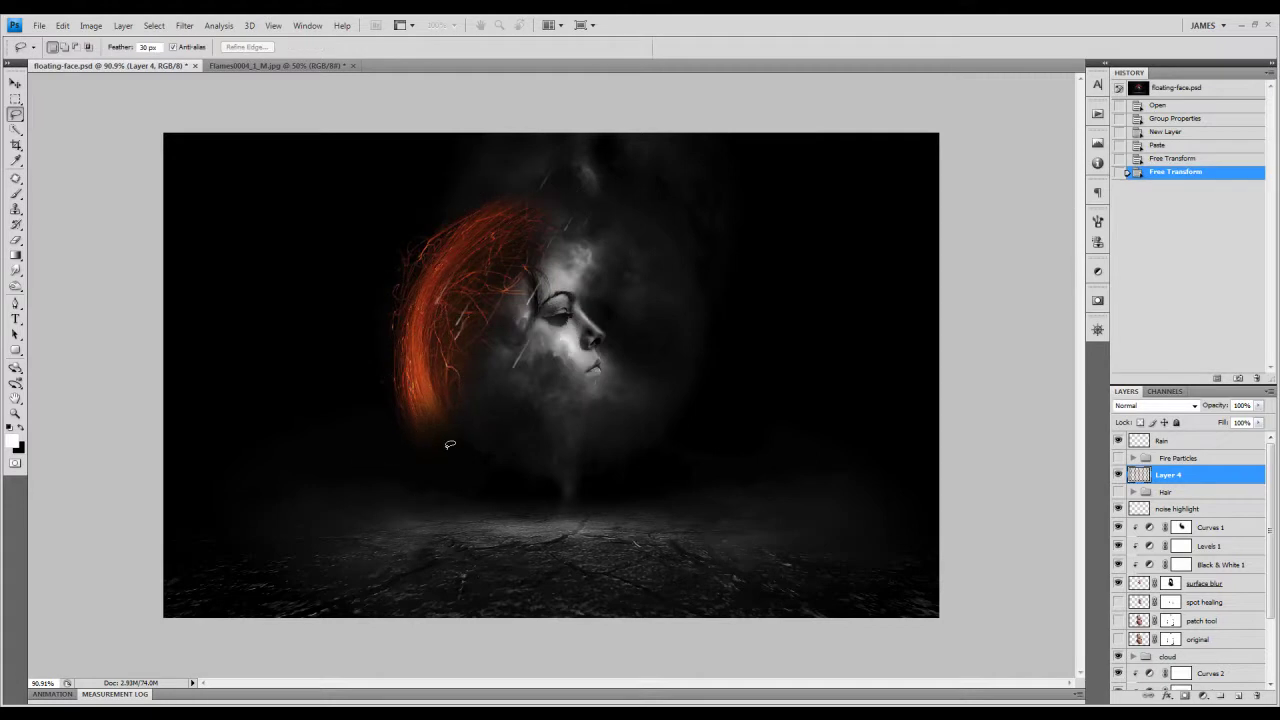
Apply the warp and erase the hair edge beside the face with a 200 px soft eraser
key(Return)
key(l)
click(16, 242)
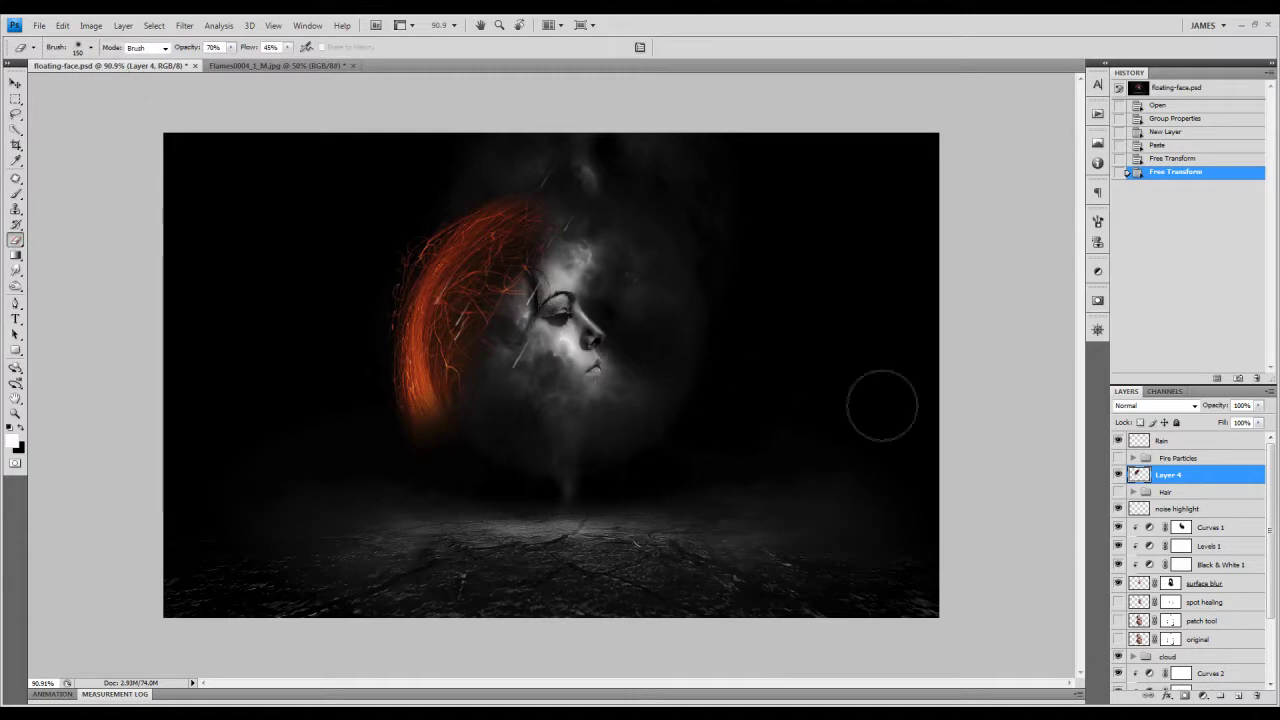
mouse_move(450, 370)
mouse_down()
mouse_move(485, 300)
mouse_move(515, 275)
mouse_move(578, 280)
mouse_up()
key(bracketright)
key(bracketright)
Erase hair overlapping the face and fade it along the face edge down to the chin
click(568, 288)
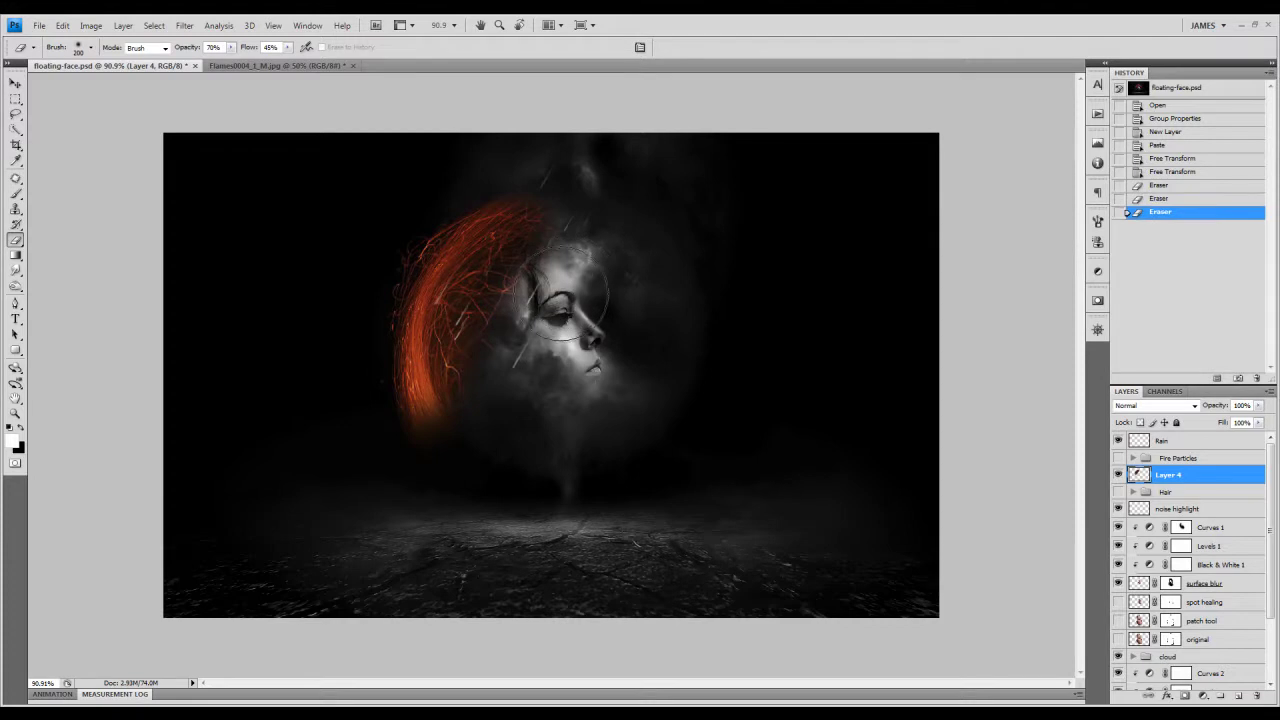
click(575, 292)
click(562, 295)
click(510, 300)
click(490, 318)
click(478, 342)
click(476, 352)
click(490, 362)
click(500, 370)
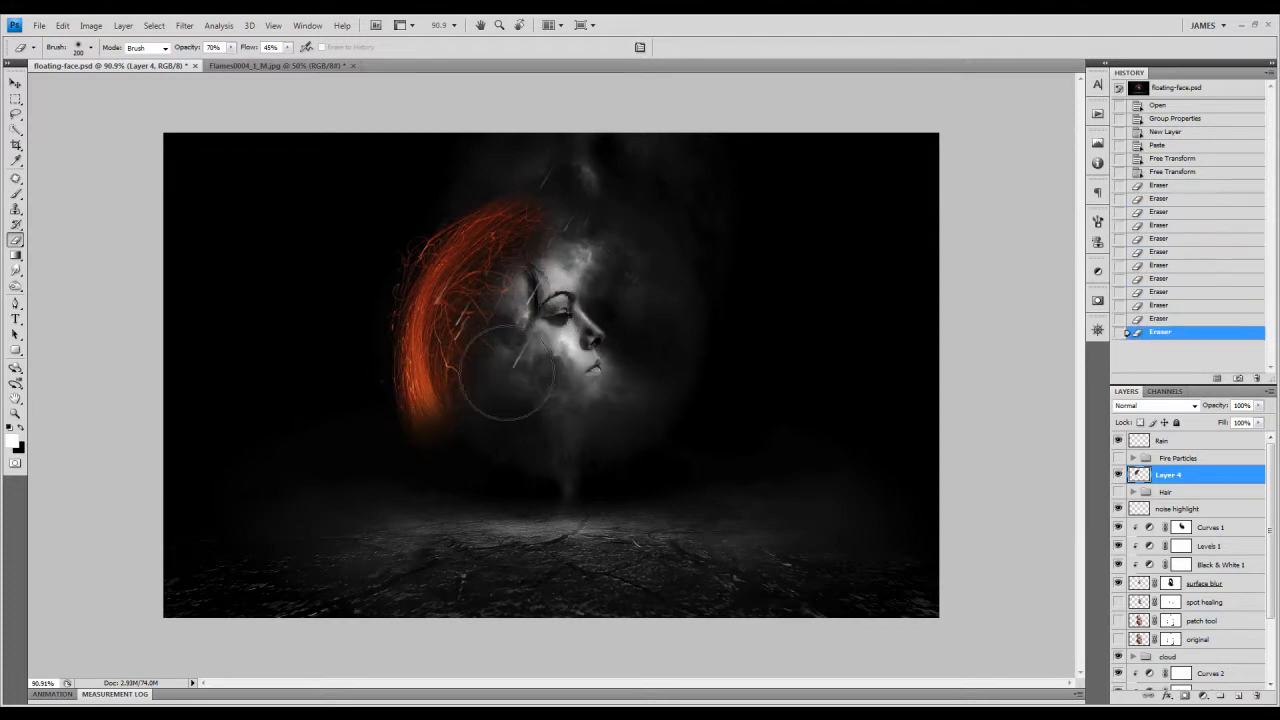
click(502, 372)
click(500, 368)
click(497, 360)
click(495, 362)
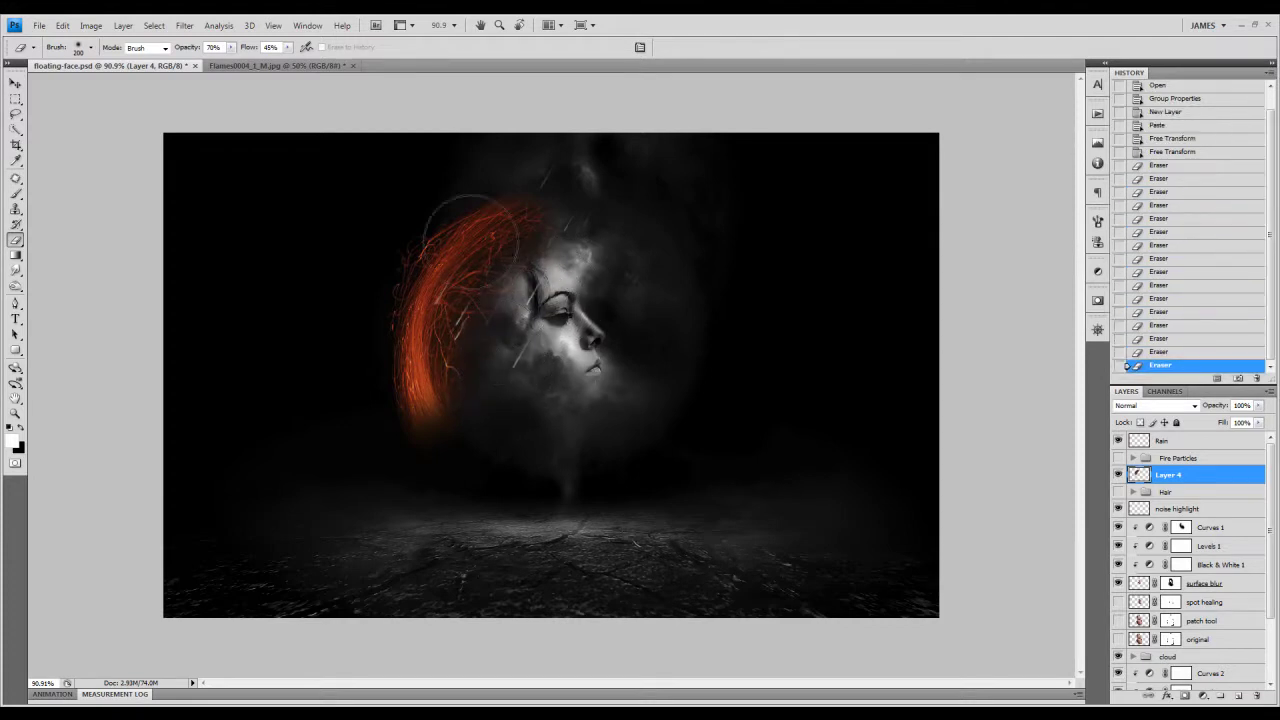
With a smaller 175 px brush, erase the streak's top edge and flames over the forehead
click(468, 154)
key(bracketleft)
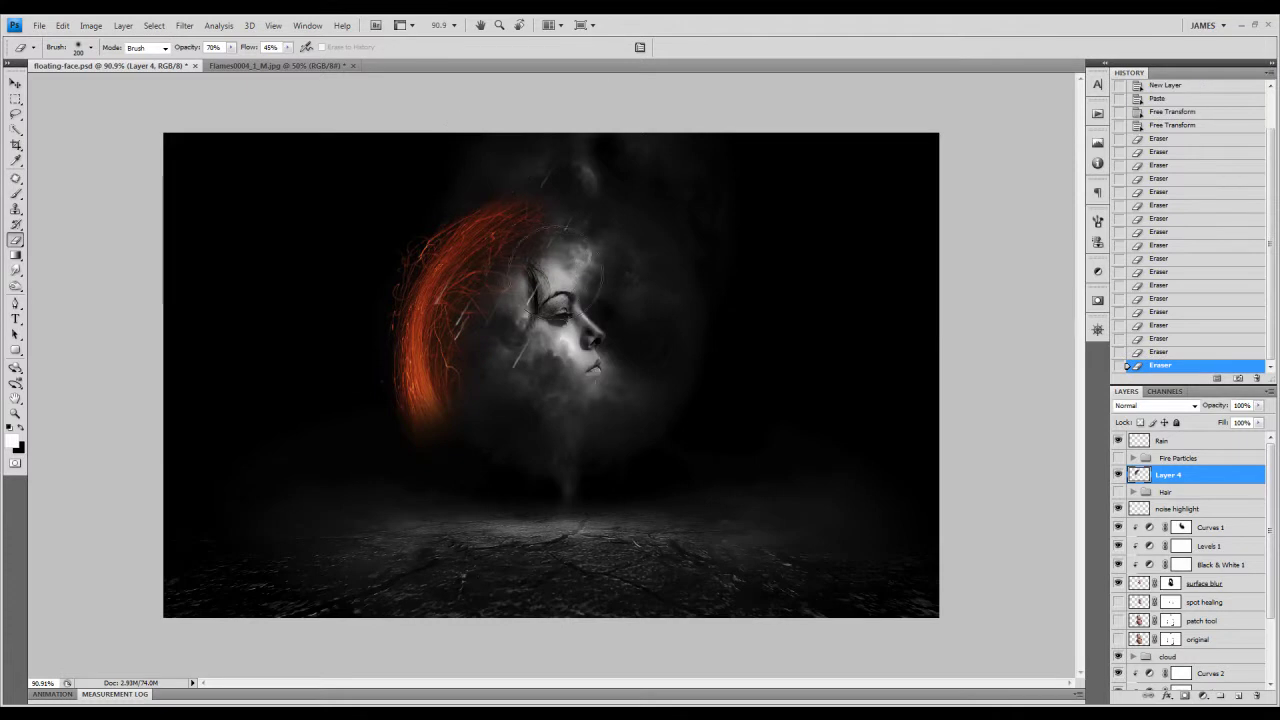
click(556, 270)
click(556, 270)
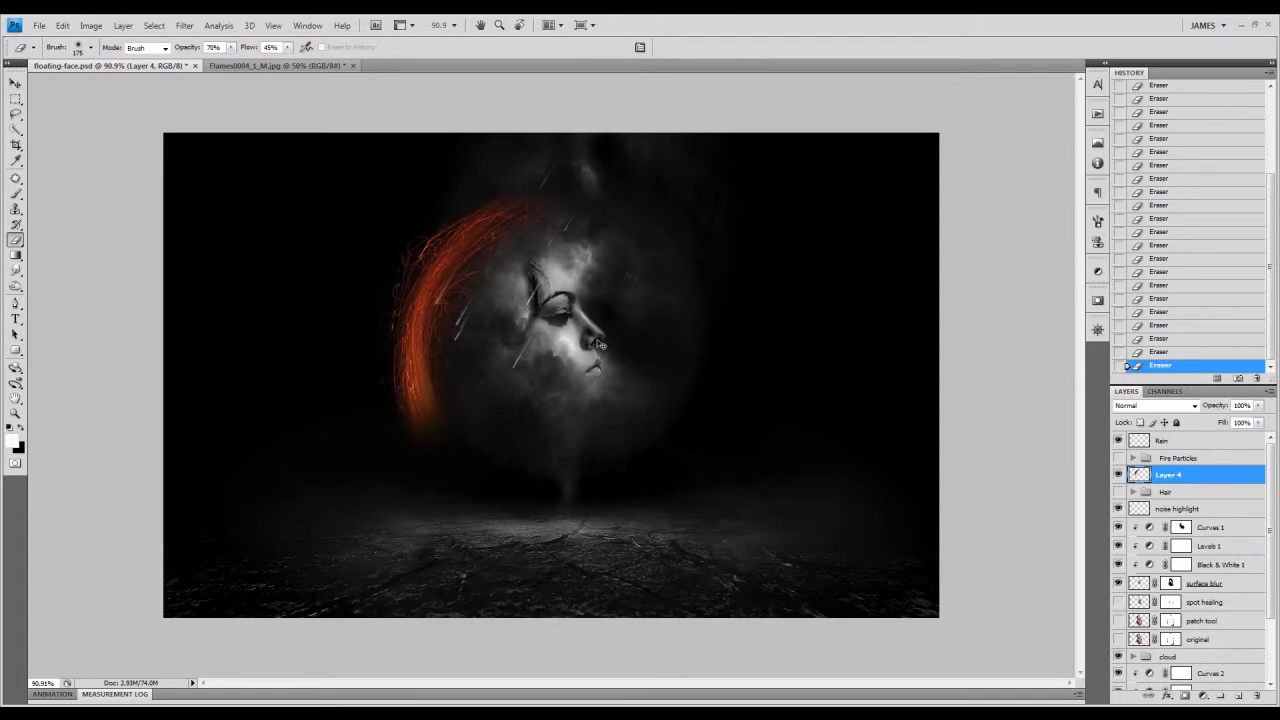
Scale the fire-hair streak down to 86.2% and nudge it up and right
key(ctrl+t)
drag(582, 186, 551, 223)
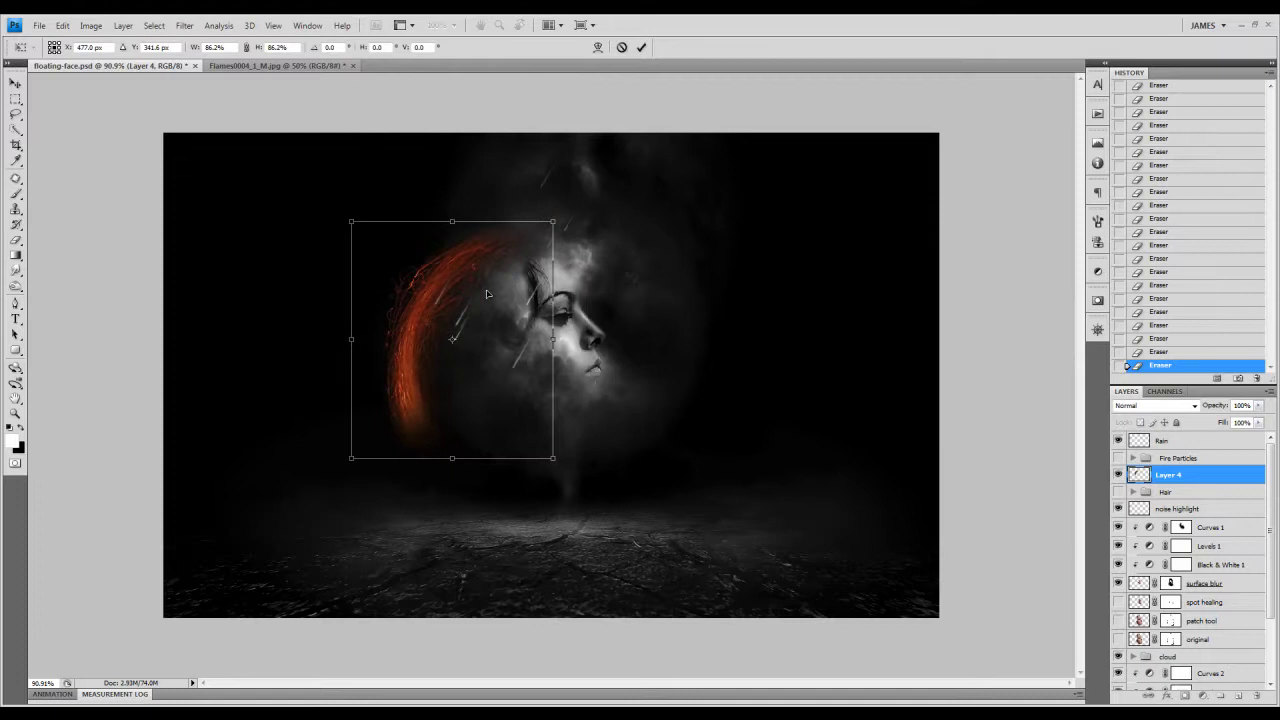
drag(483, 295, 501, 283)
key(Return)
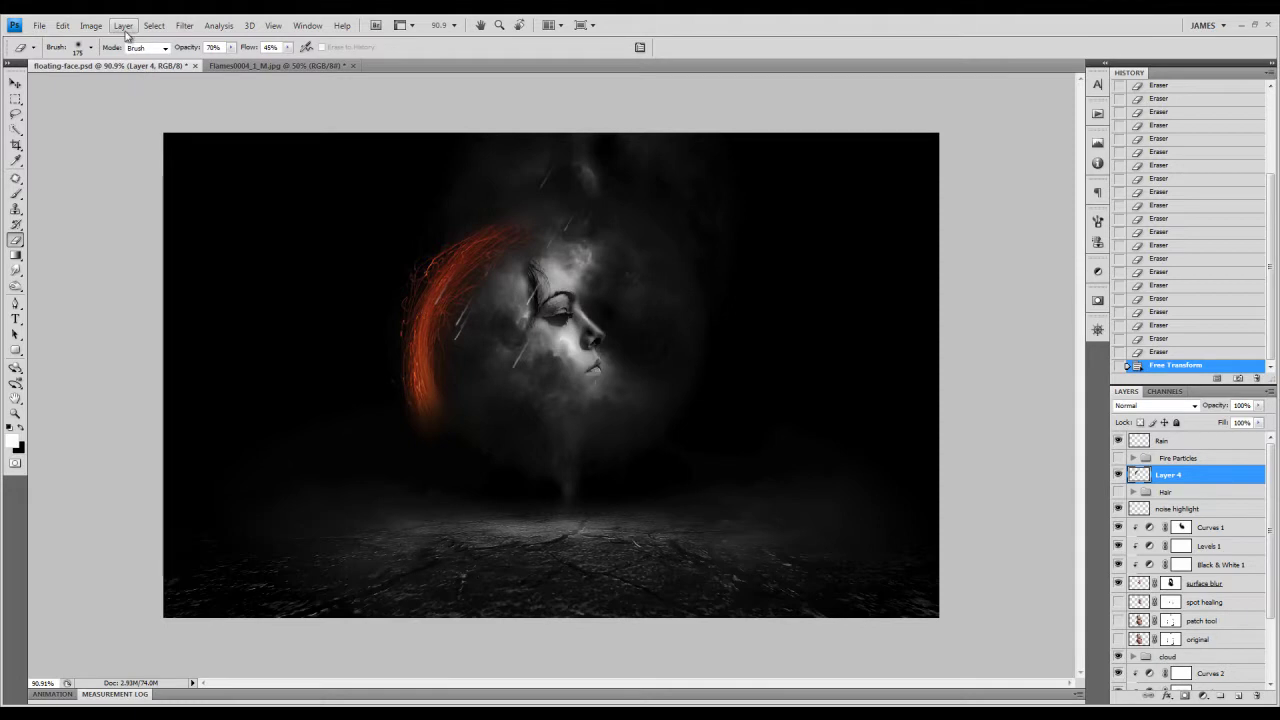
Open Image > Adjustments > Hue/Saturation for the spark layer
click(125, 30)
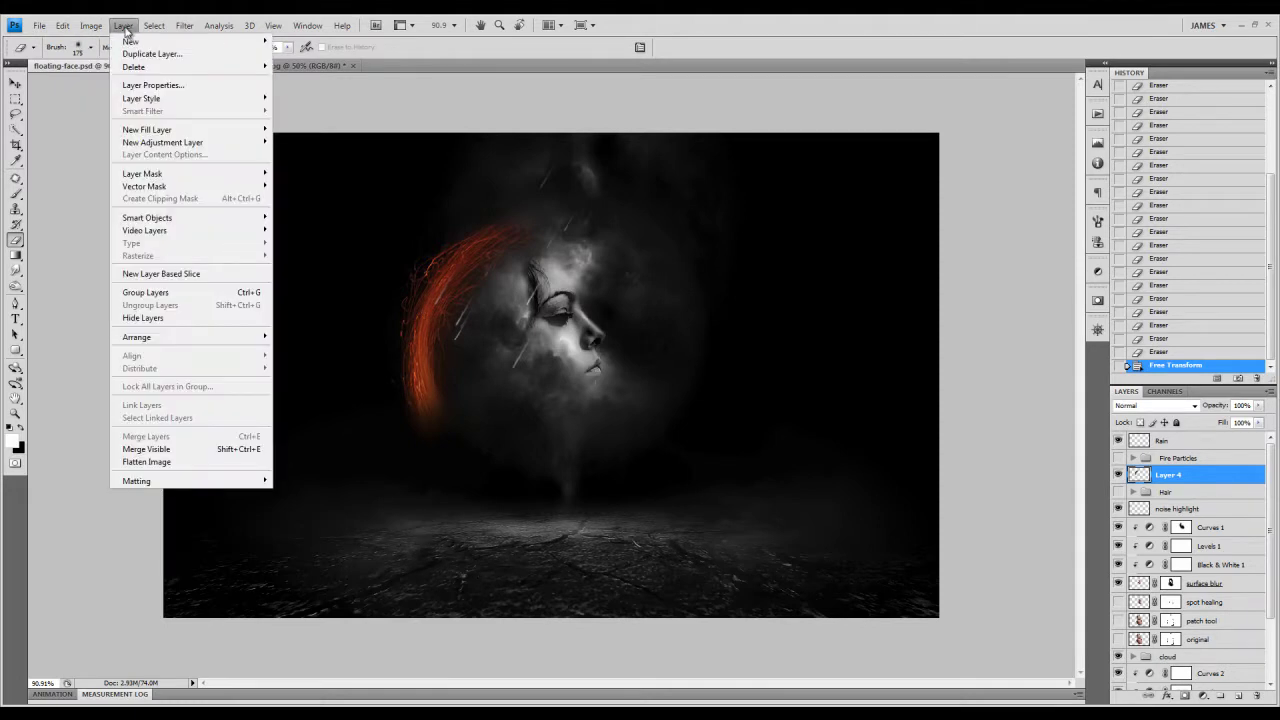
mouse_move(91, 25)
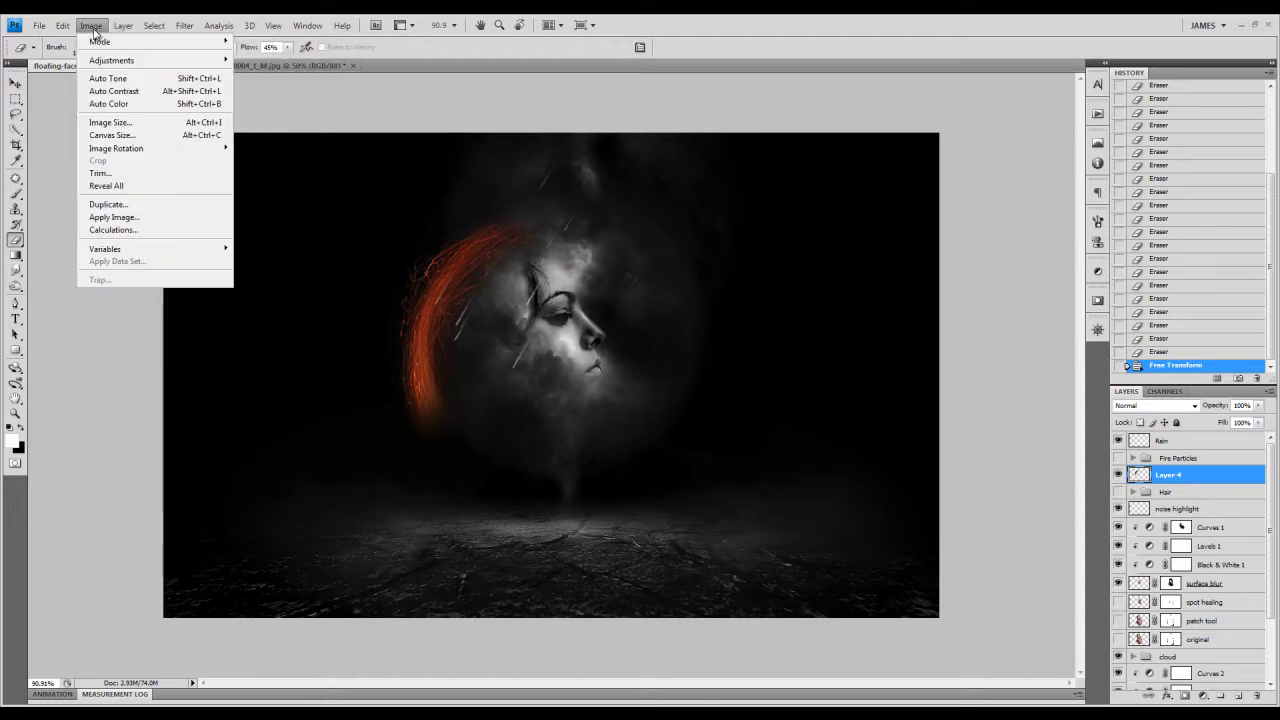
mouse_move(110, 61)
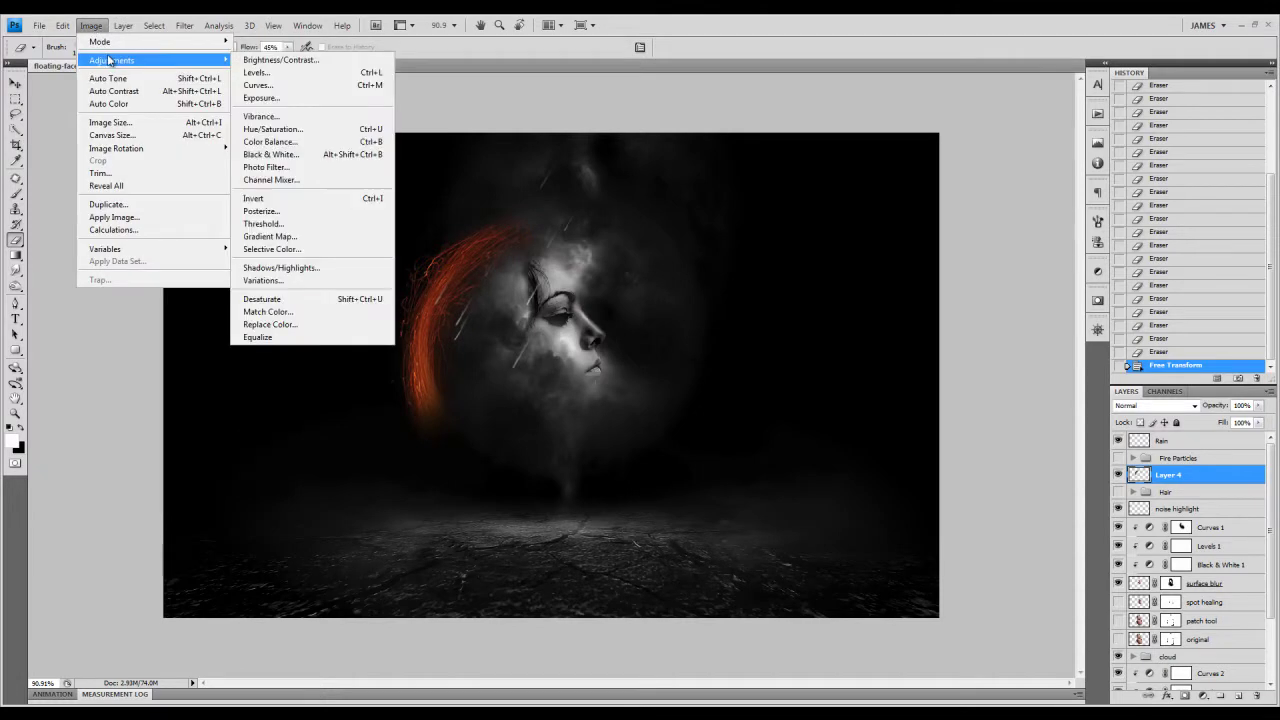
click(316, 132)
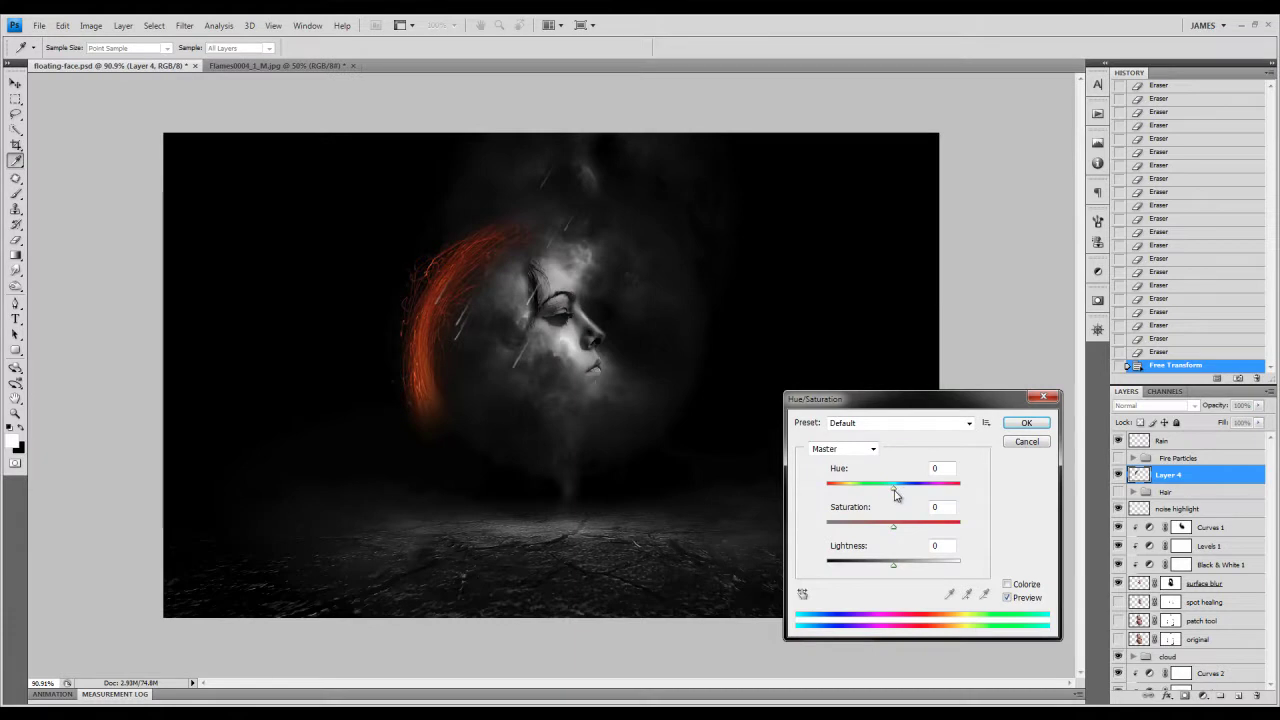
Set Hue to about -15 to turn the orange streak deep red, and apply it
drag(895, 491, 880, 491)
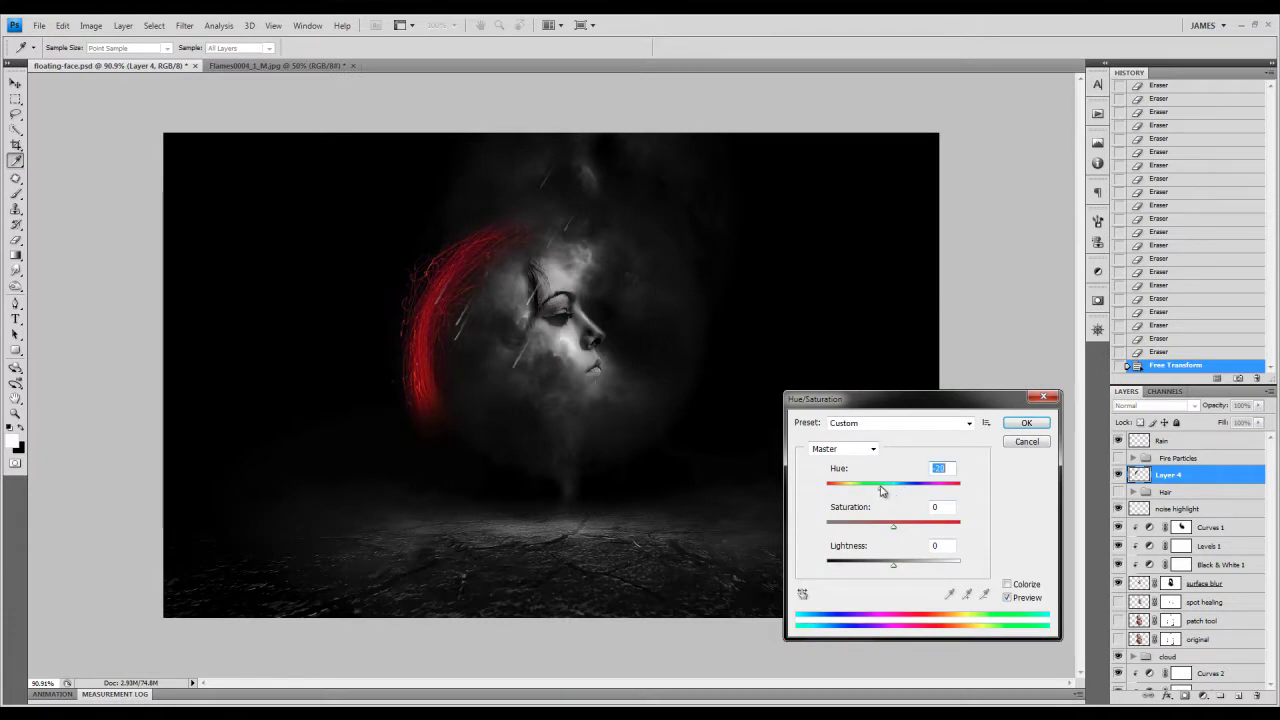
mouse_move(882, 491)
mouse_down()
mouse_move(893, 489)
mouse_move(881, 489)
mouse_up()
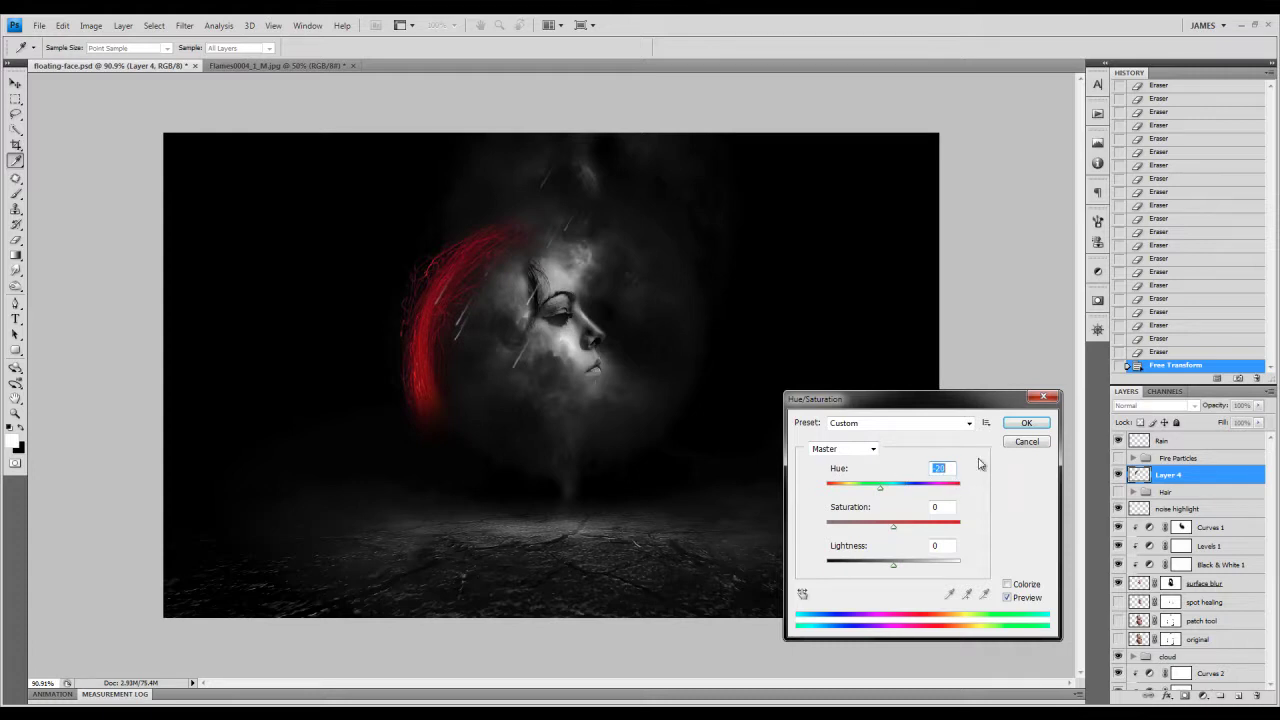
click(1025, 423)
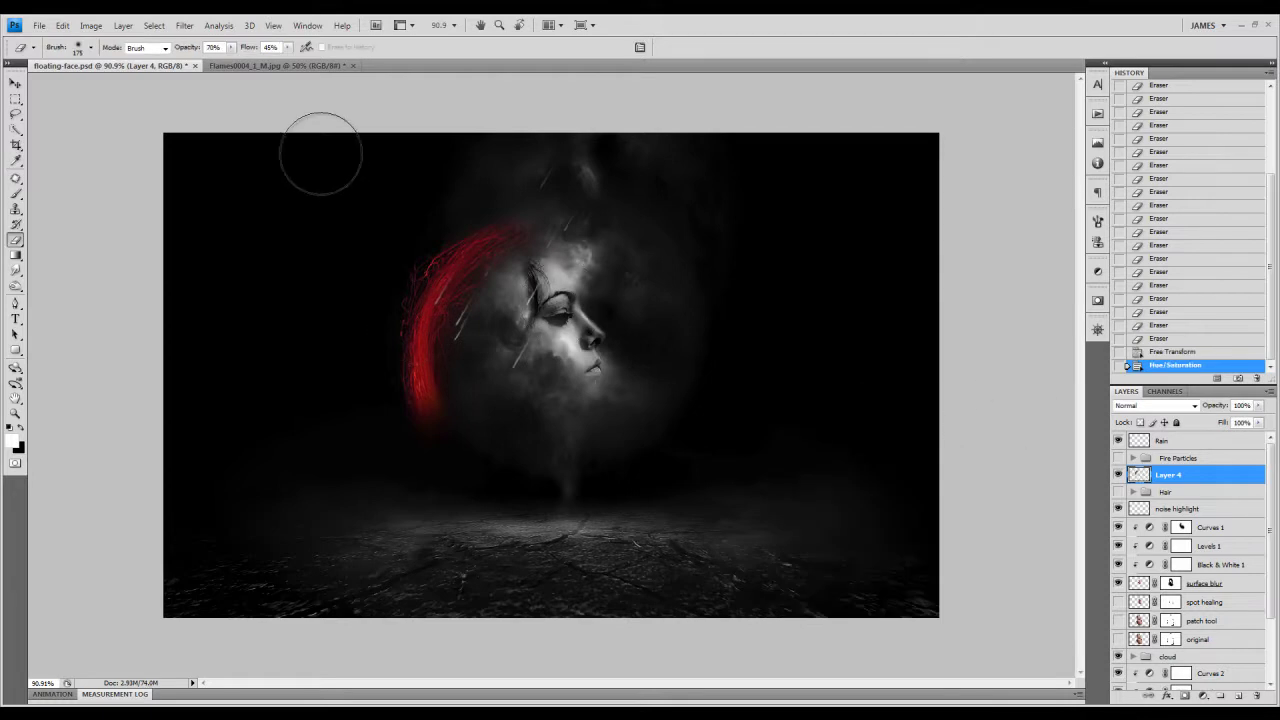
Apply the Filter > Distort > Twirl filter to the red hair streak
click(185, 25)
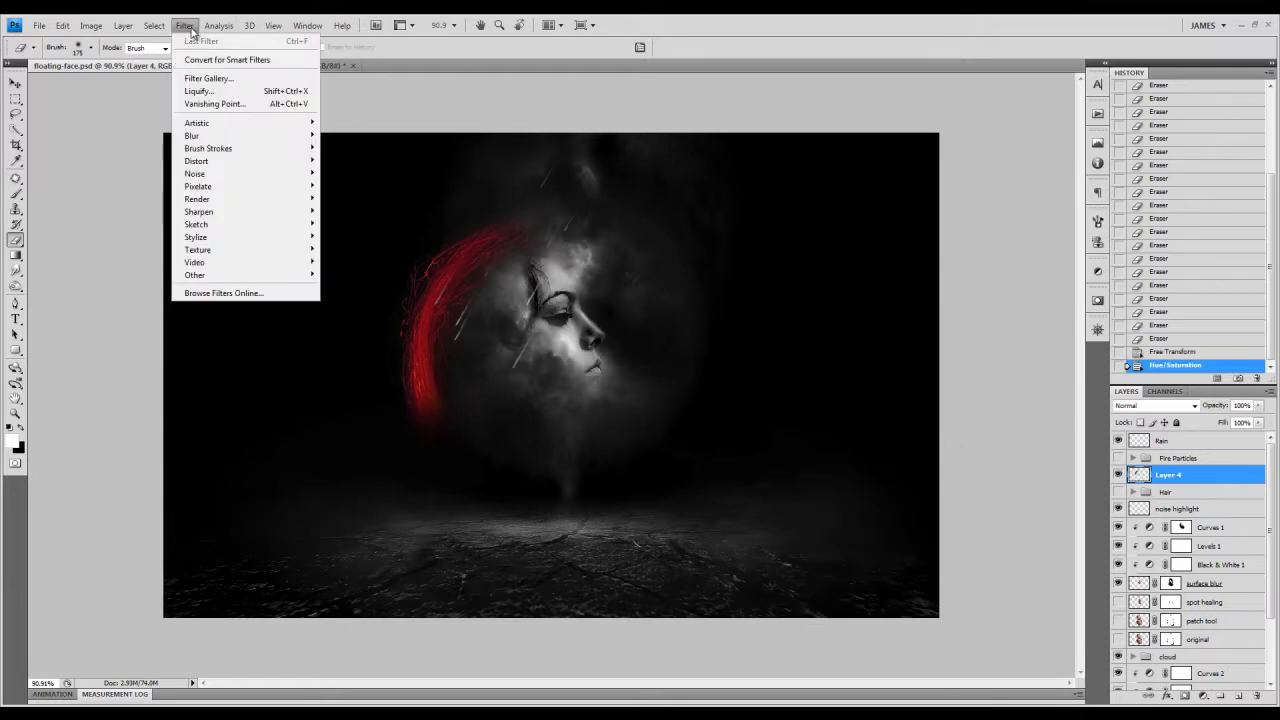
mouse_move(221, 163)
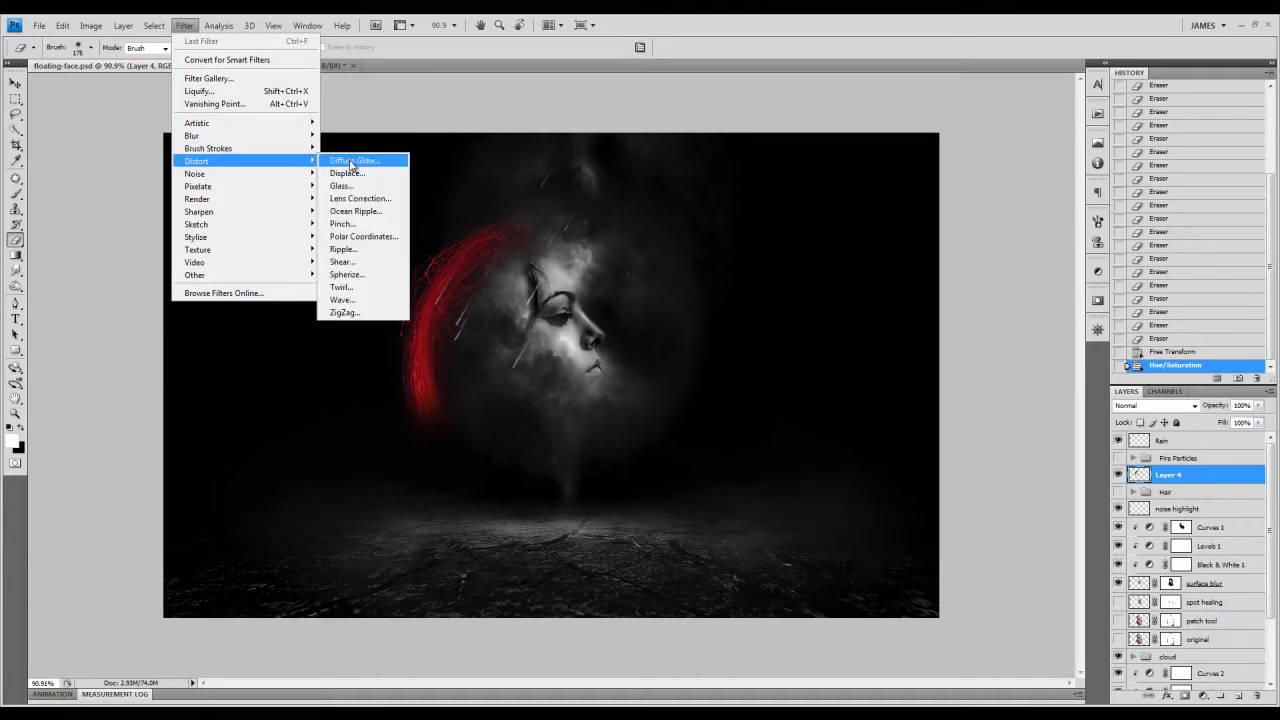
click(357, 288)
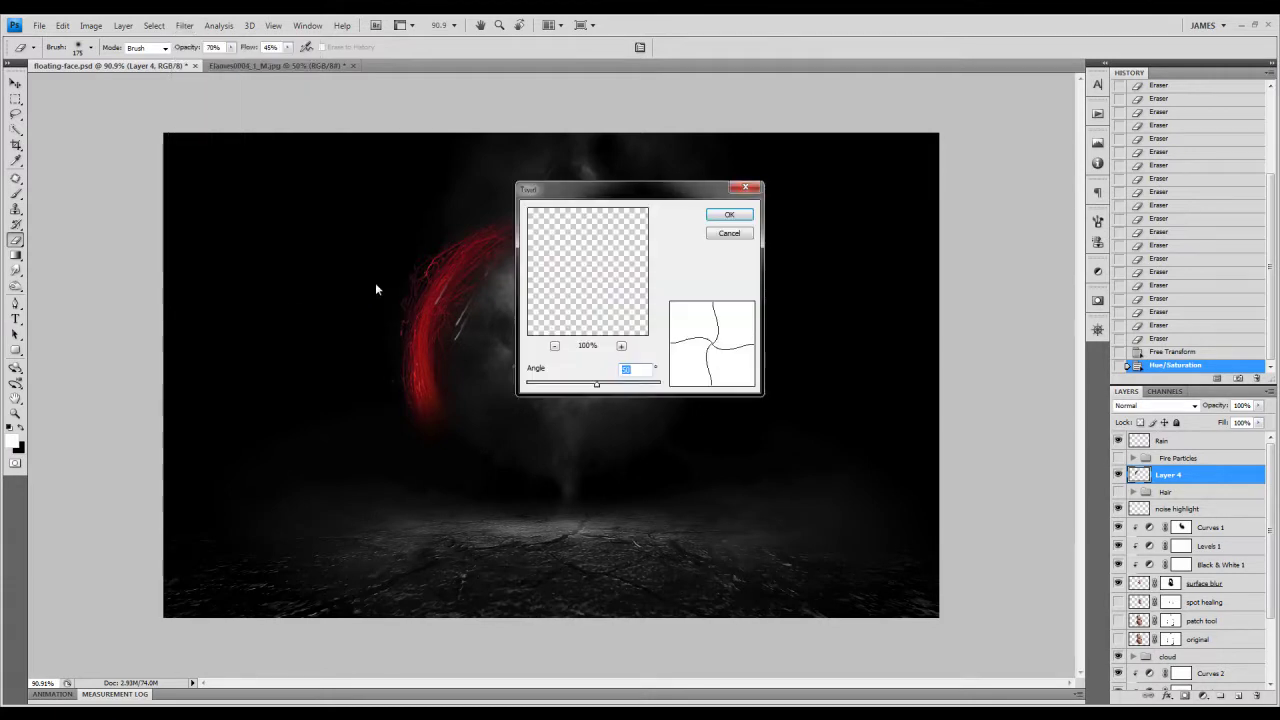
drag(643, 200, 708, 245)
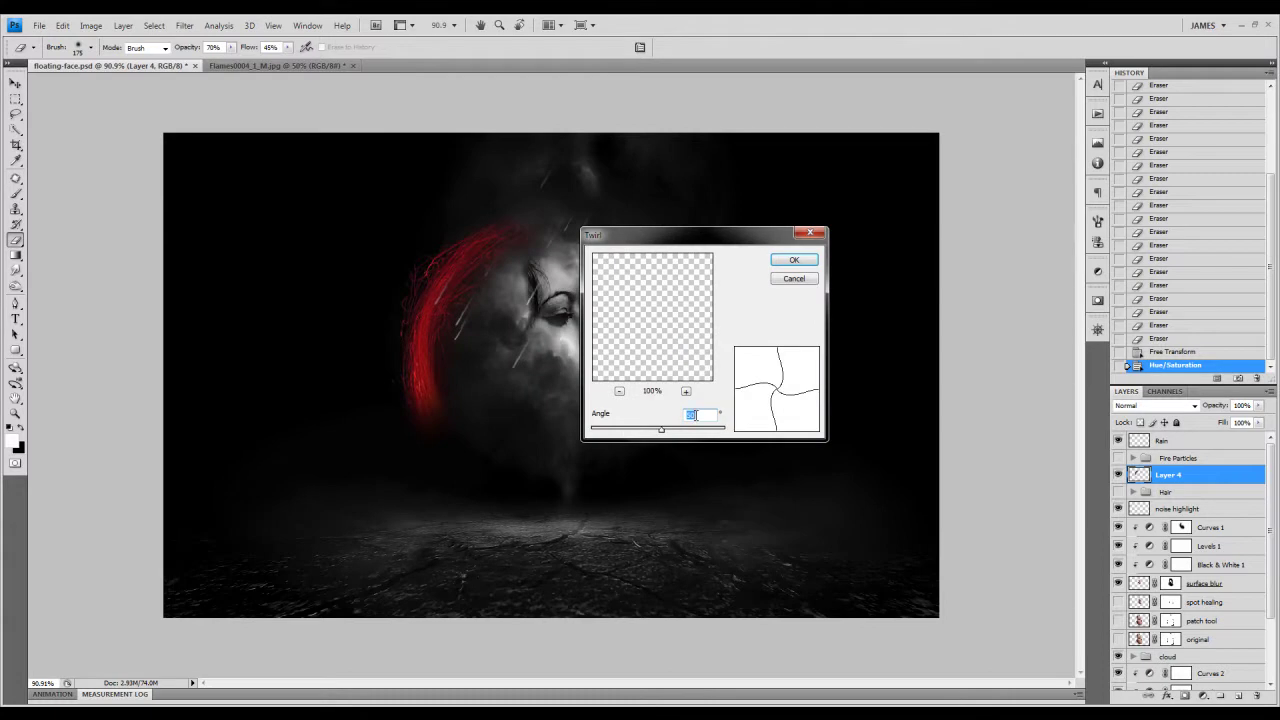
click(792, 261)
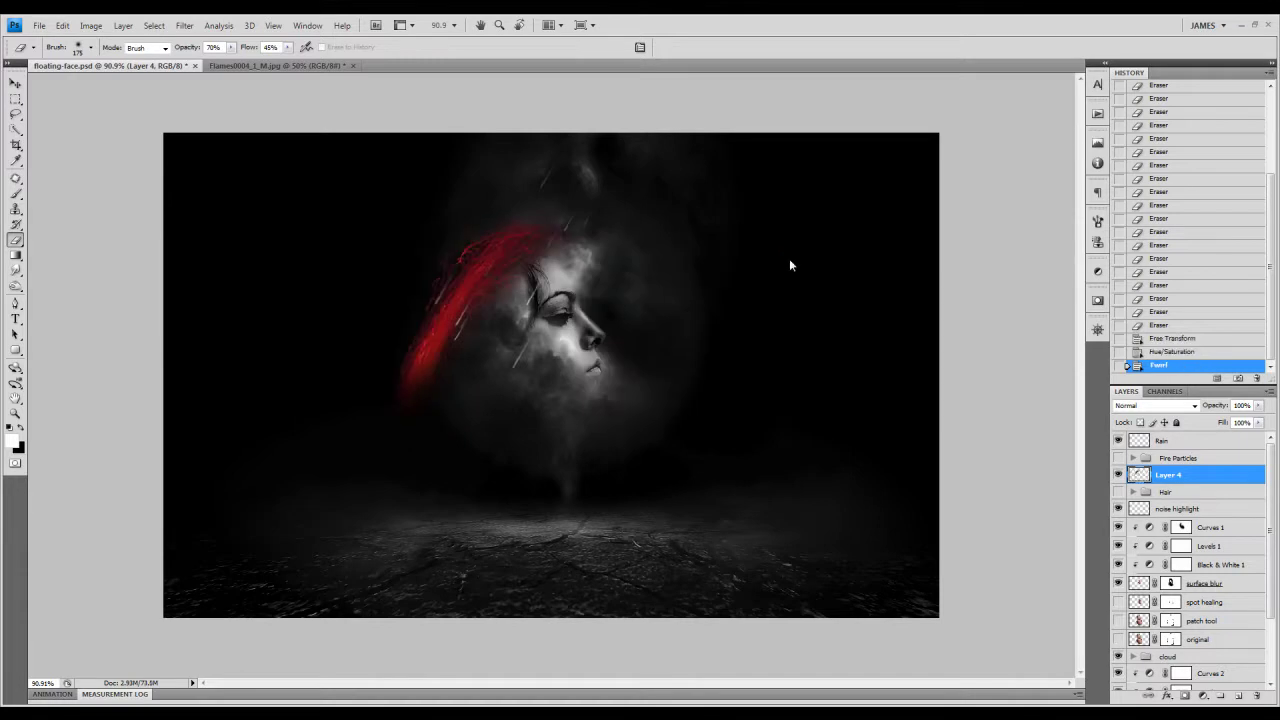
Reapply the Twirl four more times with Ctrl+F to form a smooth red arc
key(ctrl+f)
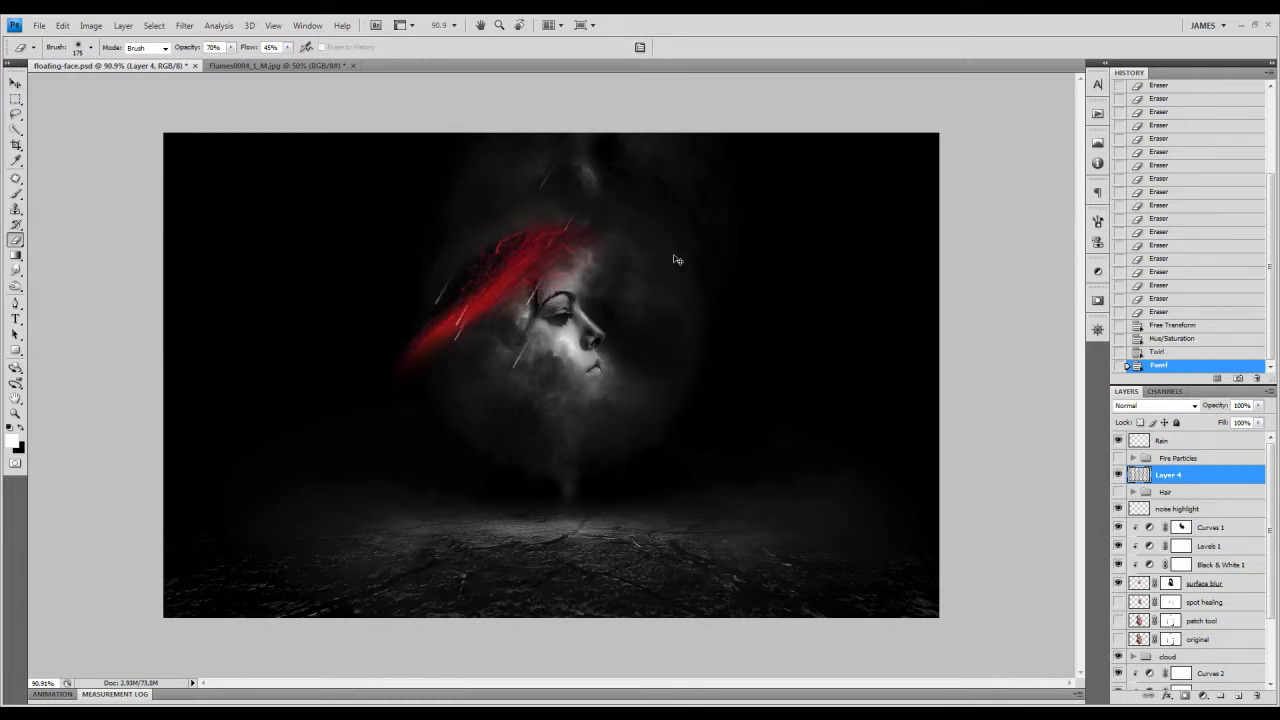
key(ctrl+f)
key(ctrl+f)
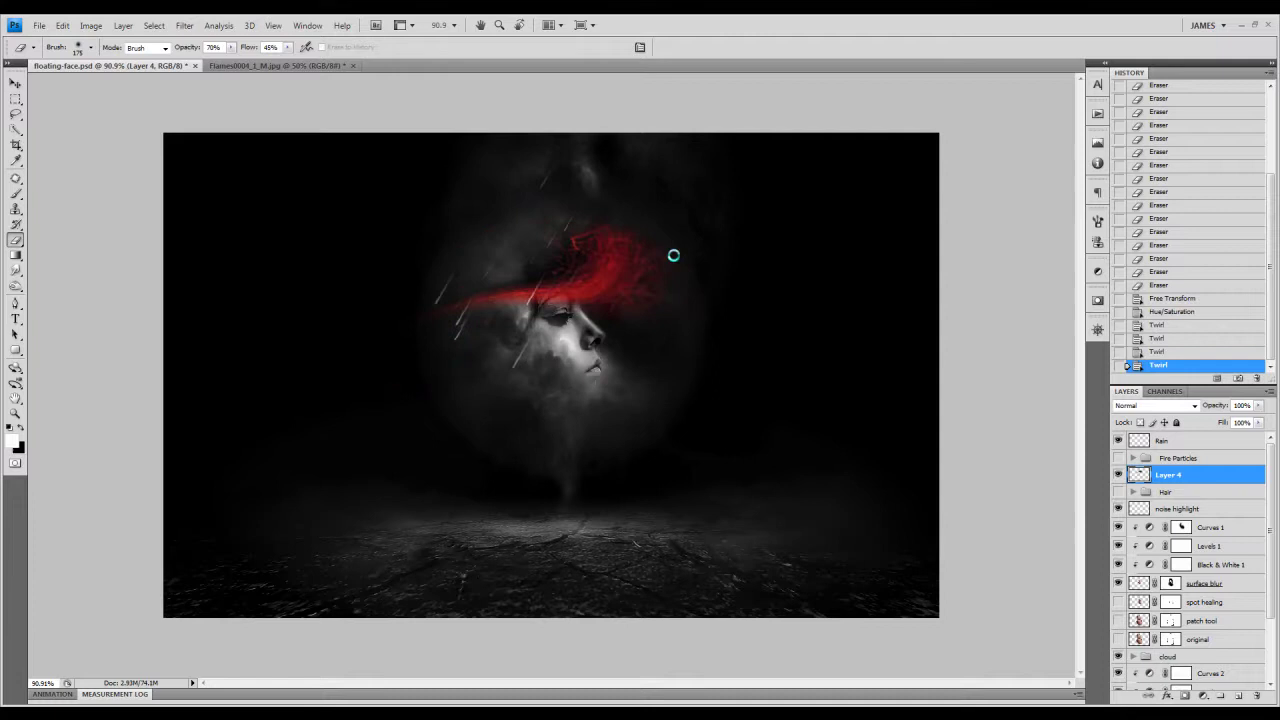
key(ctrl+f)
key(ctrl+f)
key(ctrl+f)
key(ctrl+f)
key(ctrl+f)
key(ctrl+f)
key(ctrl+f)
key(ctrl+f)
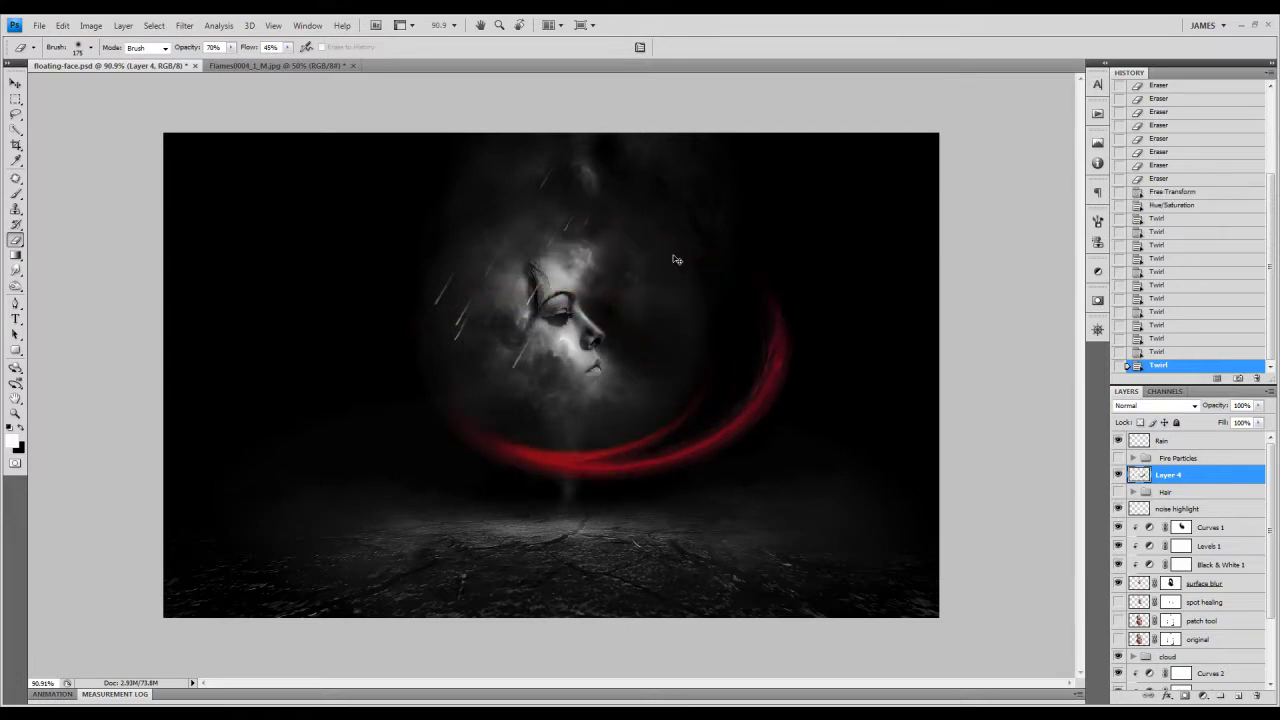
key(ctrl+f)
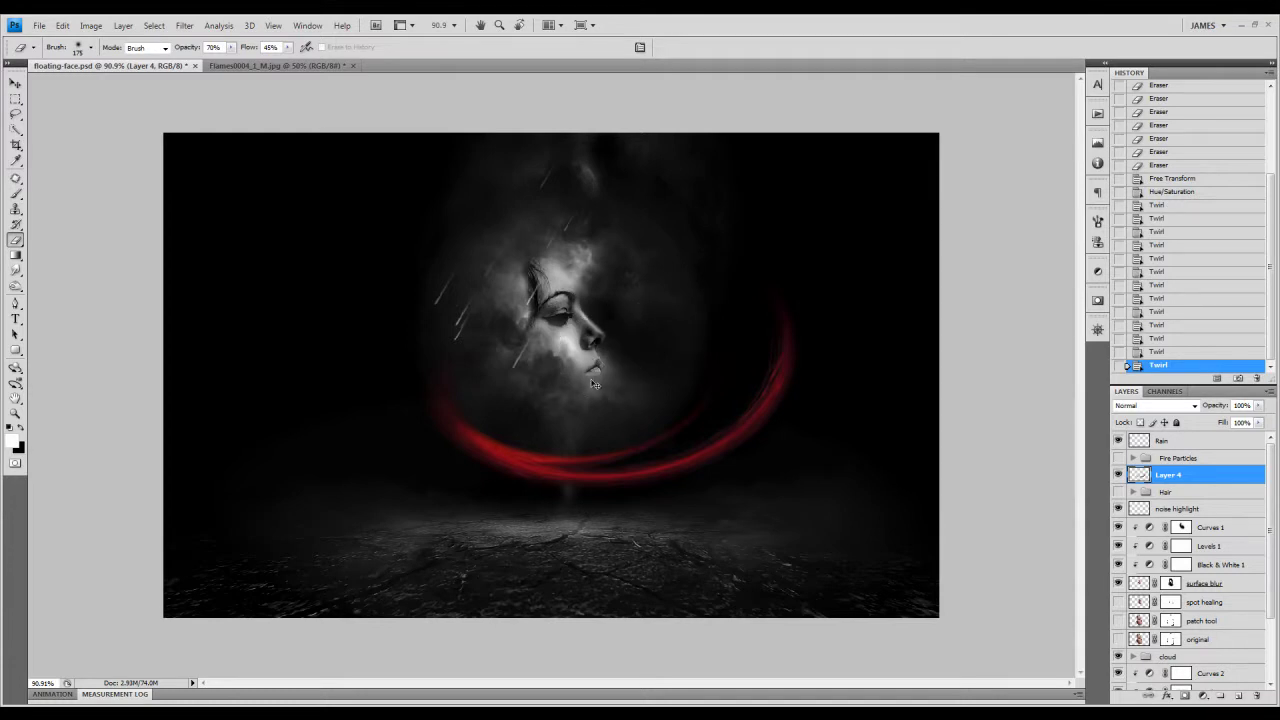
key(ctrl+t)
Scale the red arc down and move it up under the chin
drag(806, 268, 651, 334)
drag(617, 414, 640, 357)
key(Return)
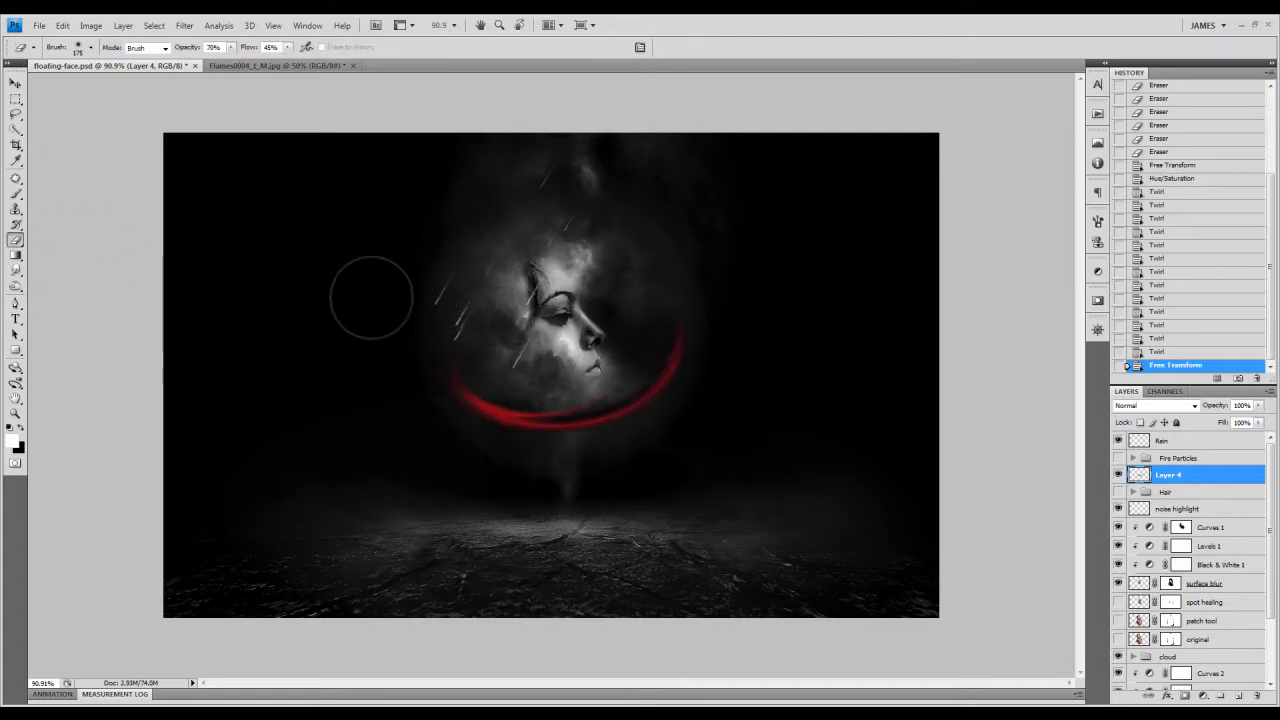
Erase part of the arc near the chin with a smaller brush and raise the eraser's Flow
key(bracketleft)
key(bracketleft)
key(bracketleft)
click(595, 385)
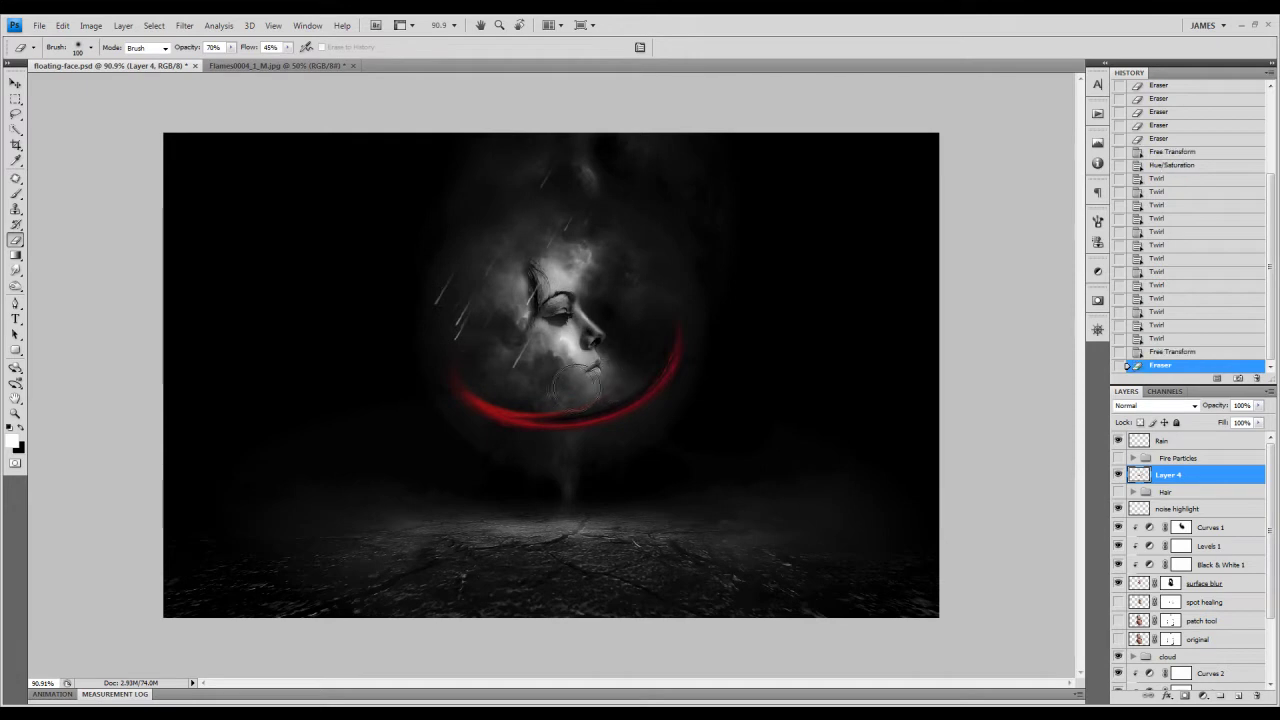
click(571, 384)
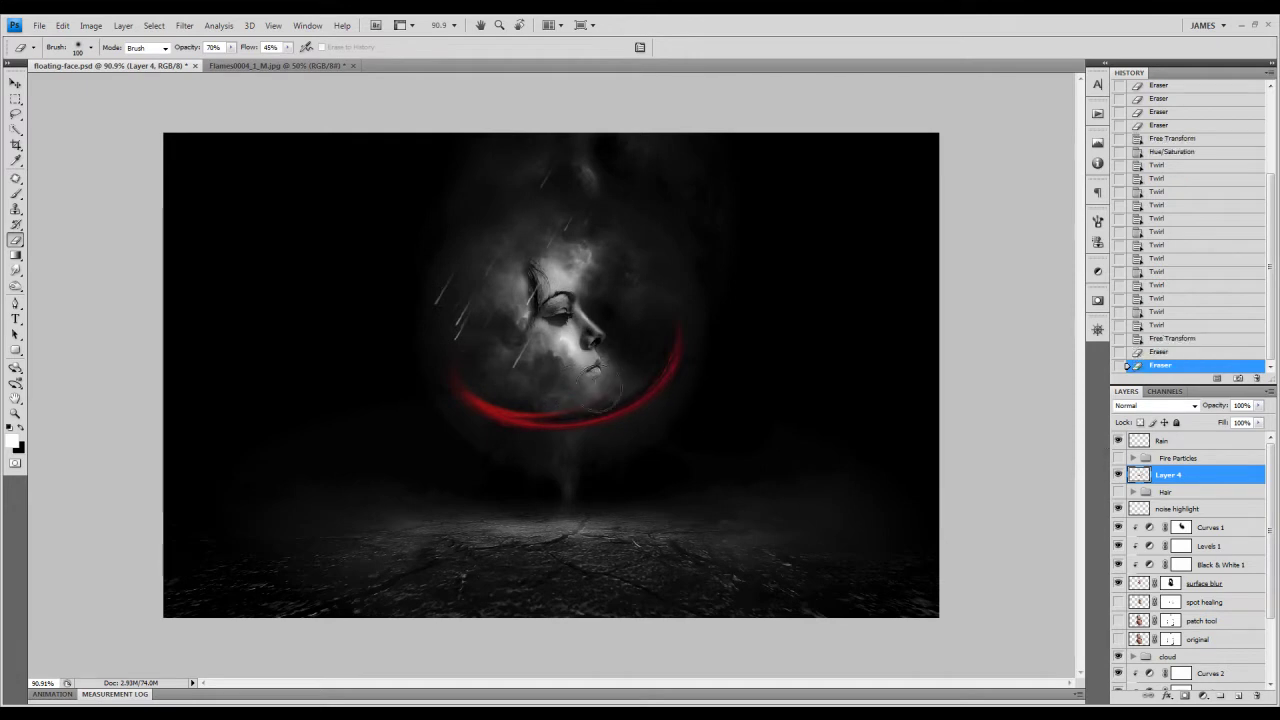
click(596, 390)
click(288, 47)
drag(287, 62, 313, 63)
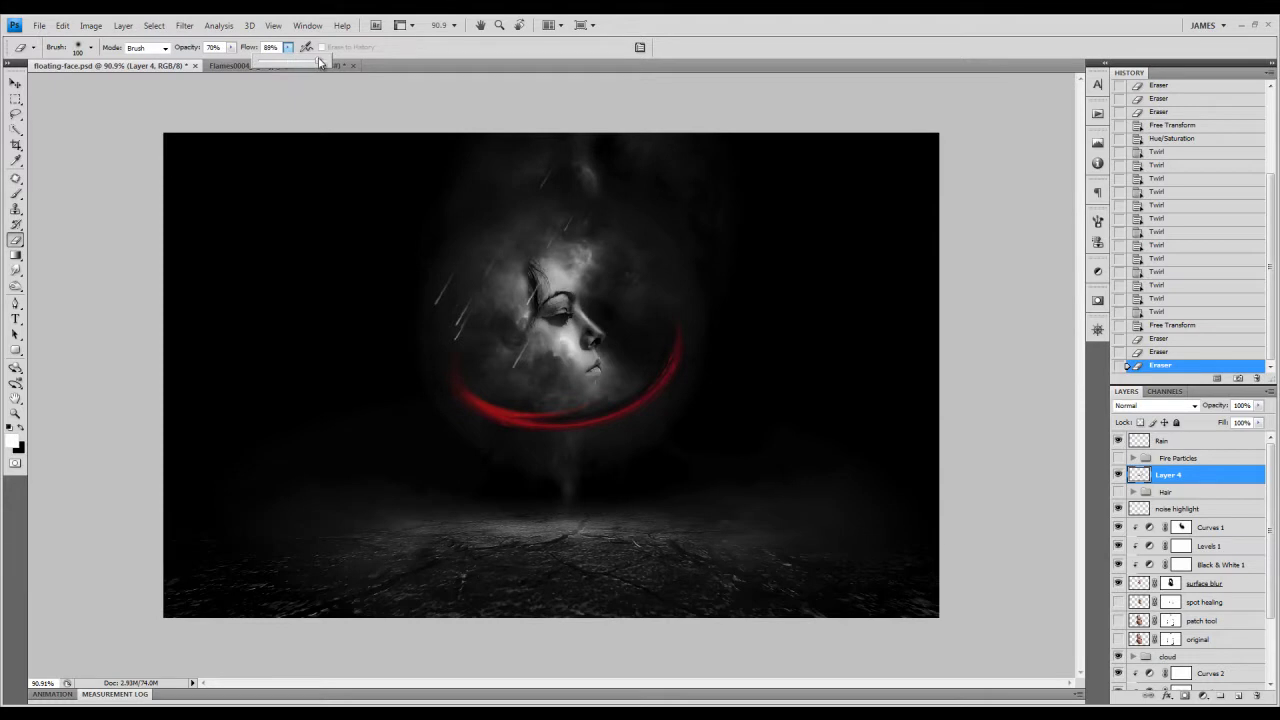
click(584, 370)
Fade the left part of the red arc and the section beside the chin
click(550, 402)
click(535, 396)
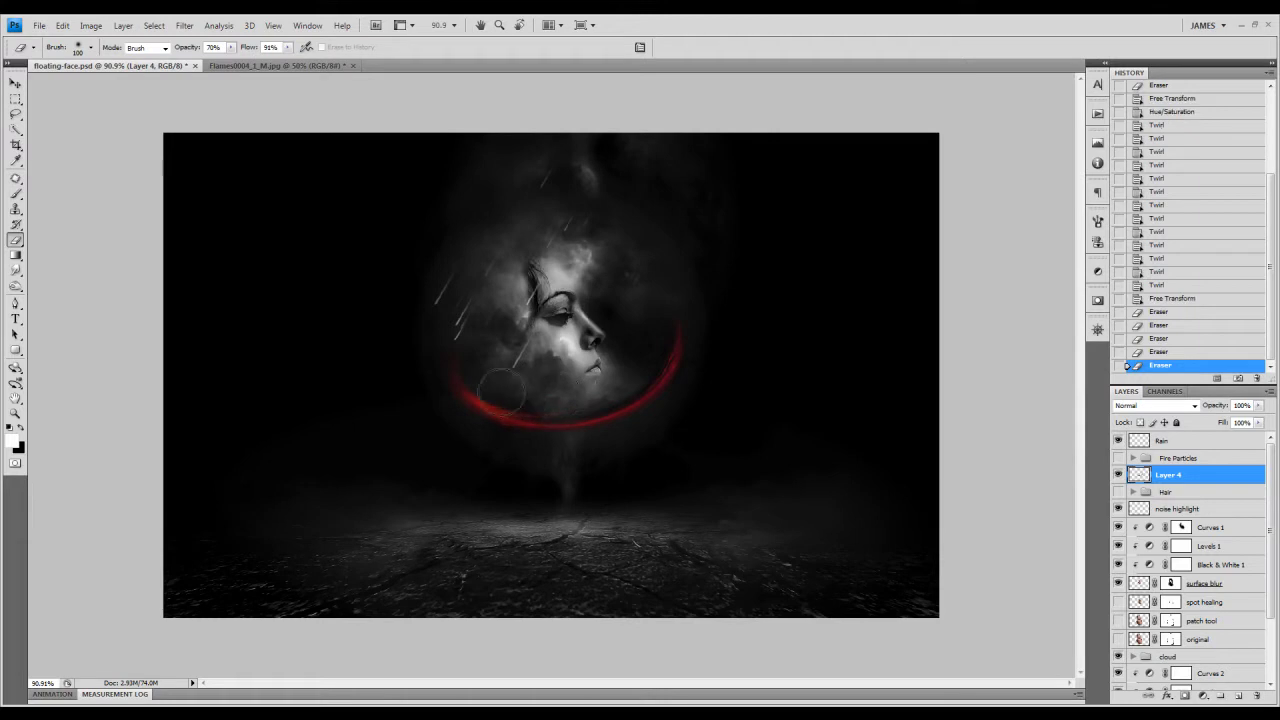
click(501, 386)
click(532, 412)
click(518, 396)
click(522, 395)
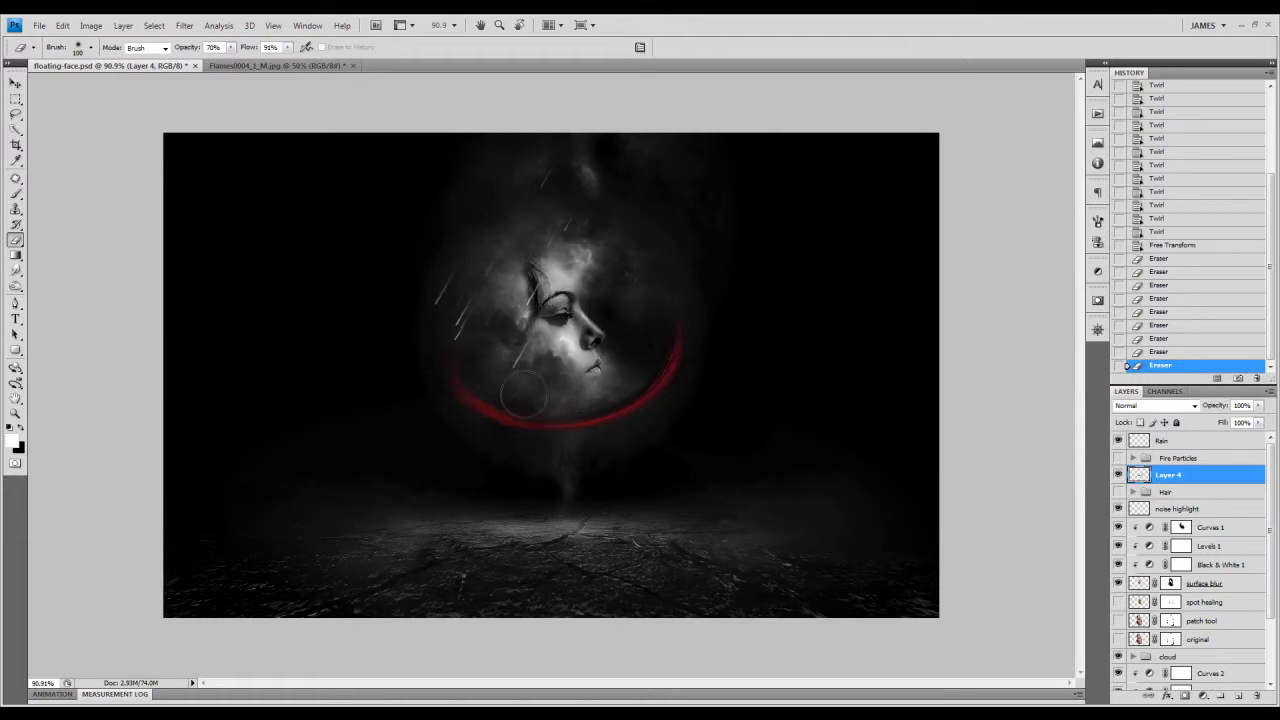
click(520, 398)
click(495, 377)
click(649, 355)
click(629, 343)
click(635, 362)
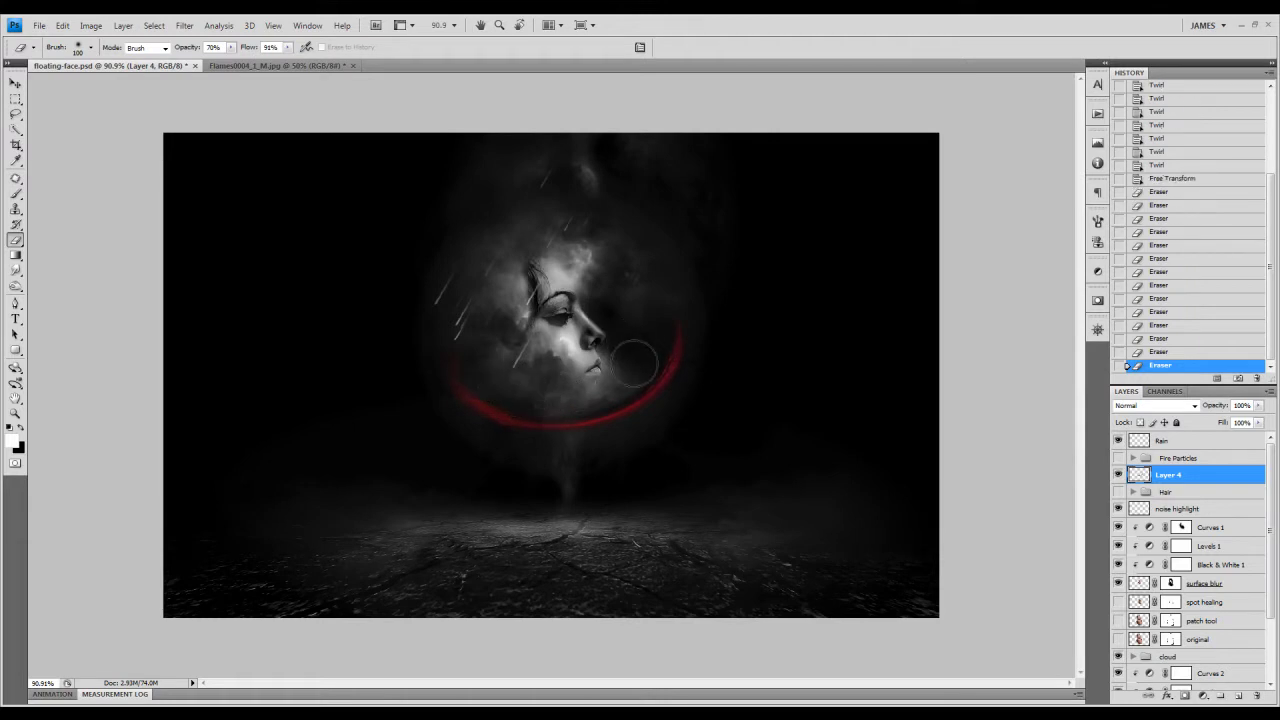
Thin out the red arc below the chin, then enlarge the eraser brush
click(638, 372)
click(630, 385)
click(625, 390)
click(615, 380)
click(595, 372)
click(585, 365)
click(575, 385)
click(567, 395)
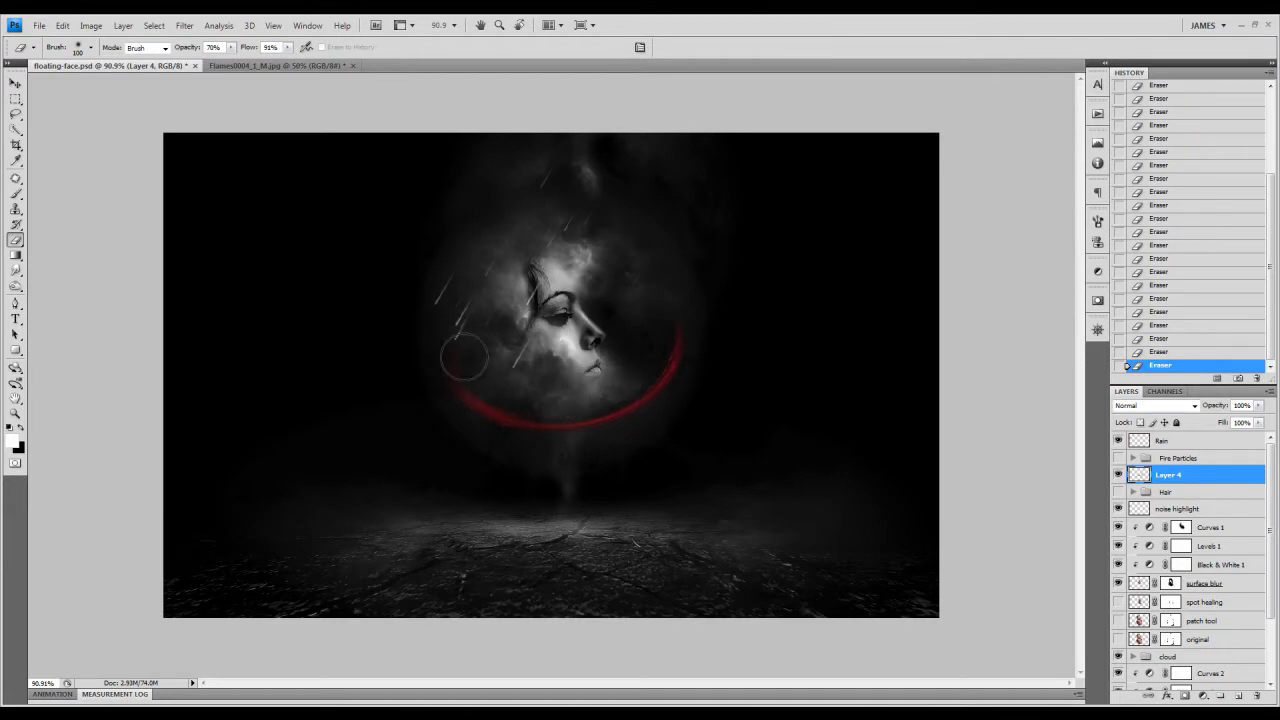
key(bracketright)
key(bracketright)
key(bracketright)
key(bracketright)
Duplicate the arc layer twice more, then merge the six red arc layers into one
key(ctrl+j)
key(ctrl+j)
key(ctrl+j)
key(ctrl+j)
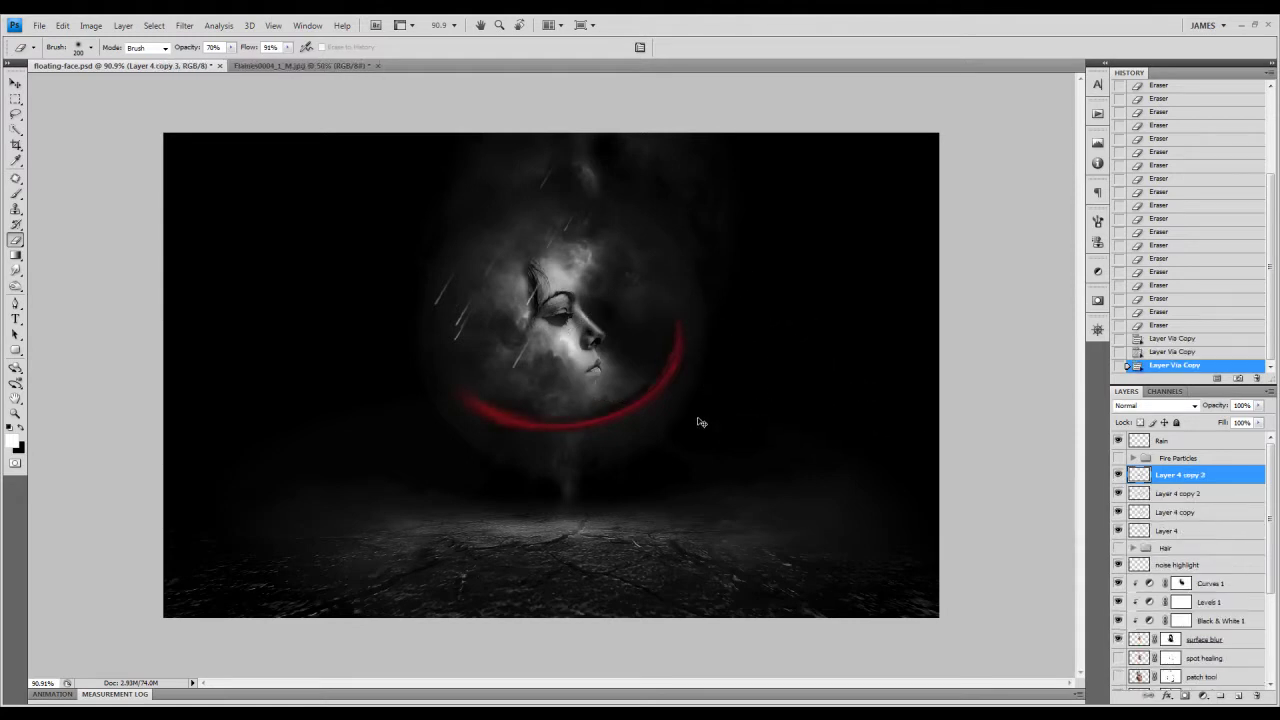
key(ctrl+j)
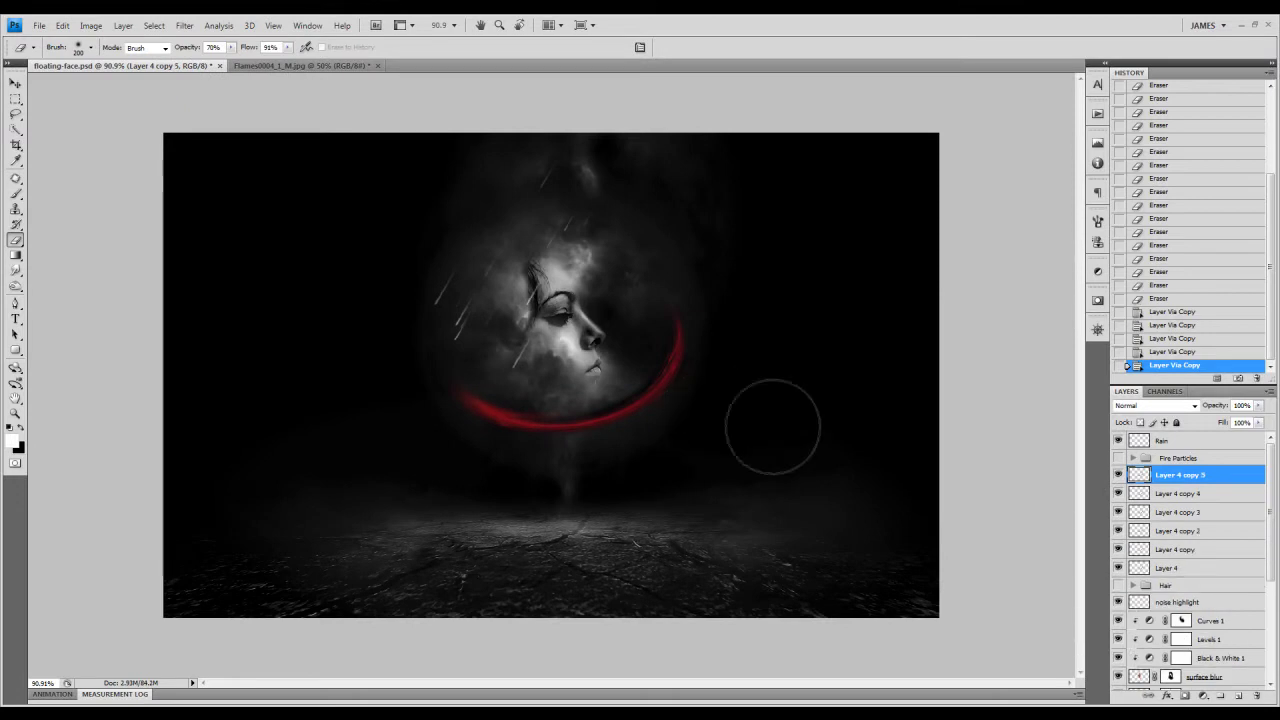
shift+click(1187, 568)
right_click(1187, 568)
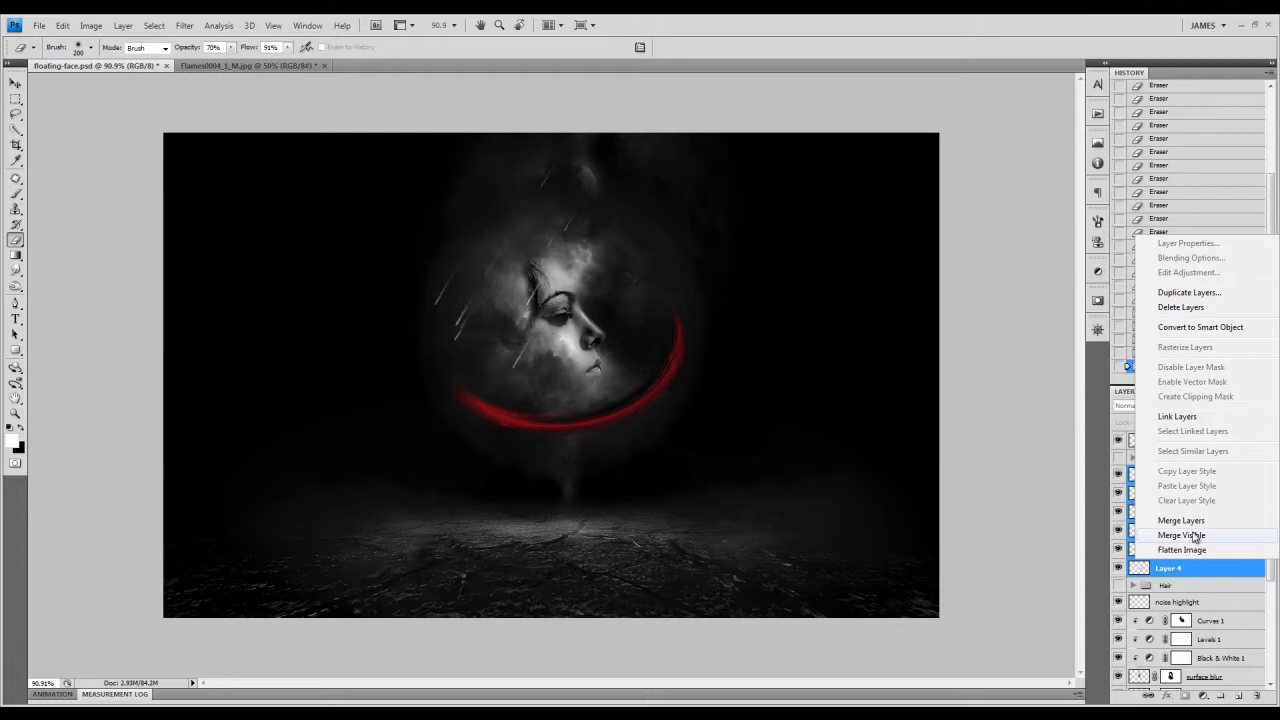
click(1196, 526)
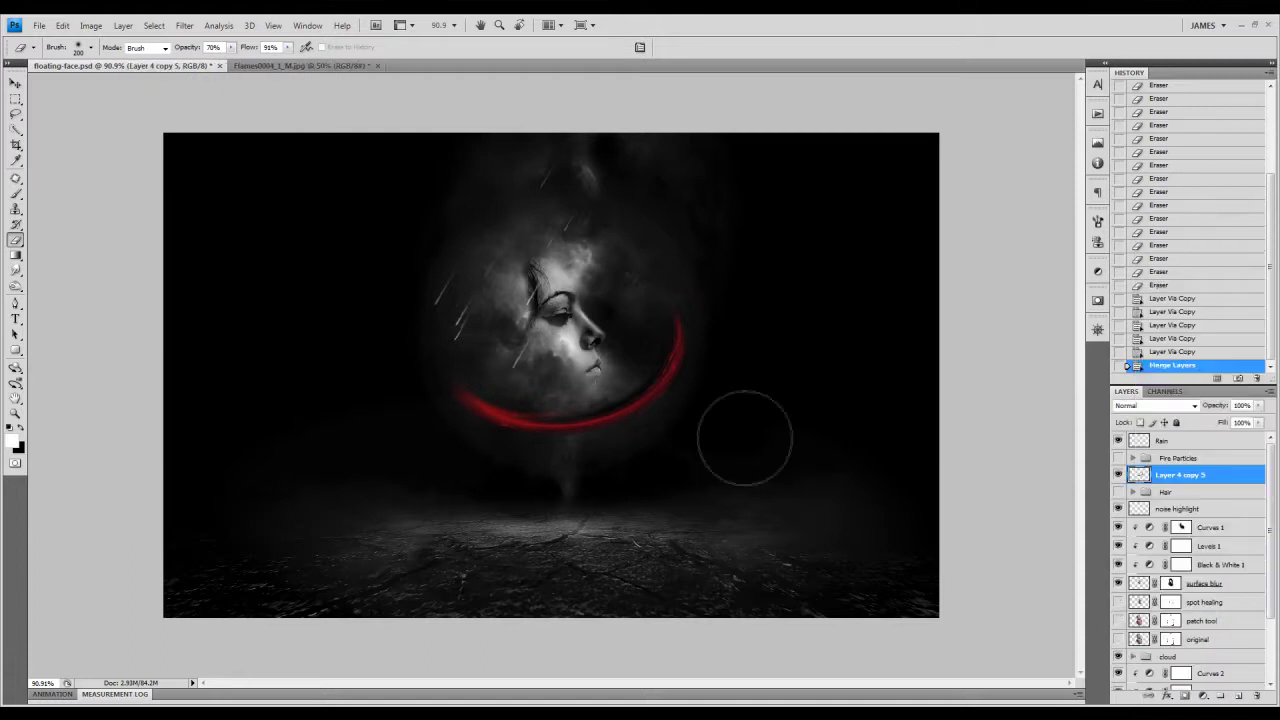
scroll(660, 410, up, 4)
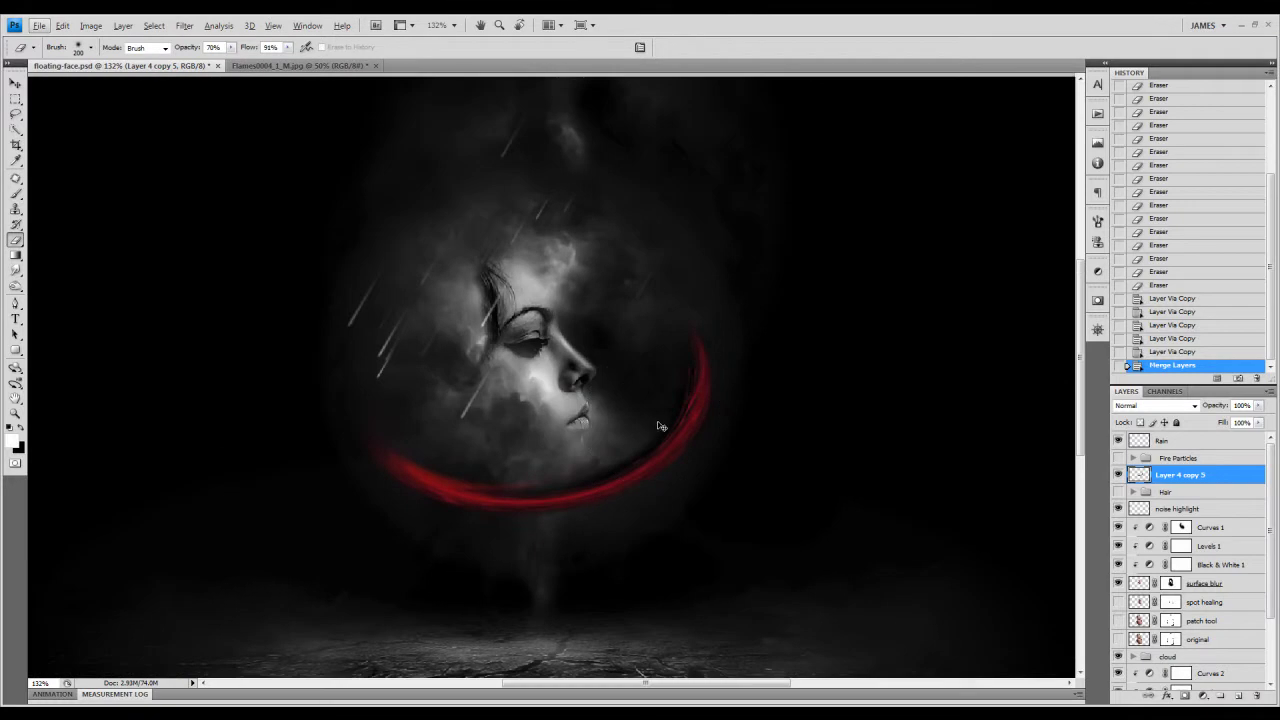
Rotate, slightly shrink and shift the merged arc up-left so it curves over the head
key(ctrl+t)
drag(807, 505, 634, 380)
drag(733, 374, 732, 263)
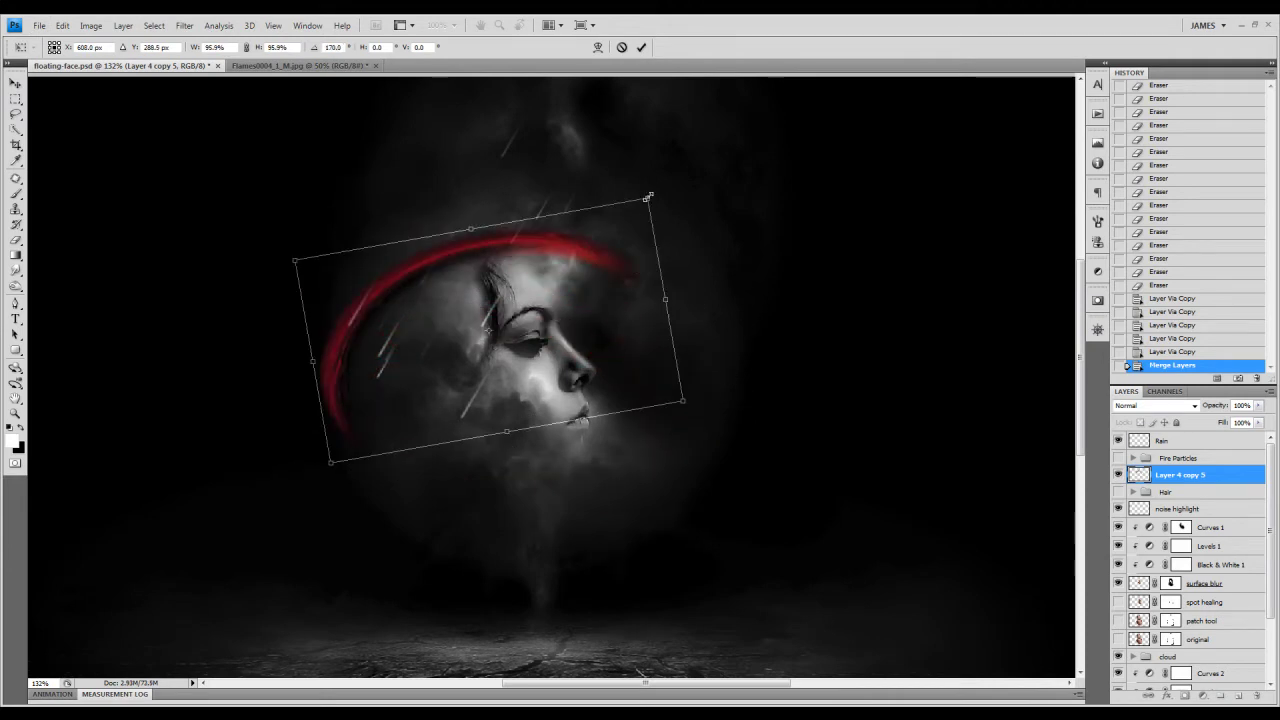
drag(649, 196, 629, 212)
Confirm the arc transform and move the red arc up and to the right
key(Return)
key(e)
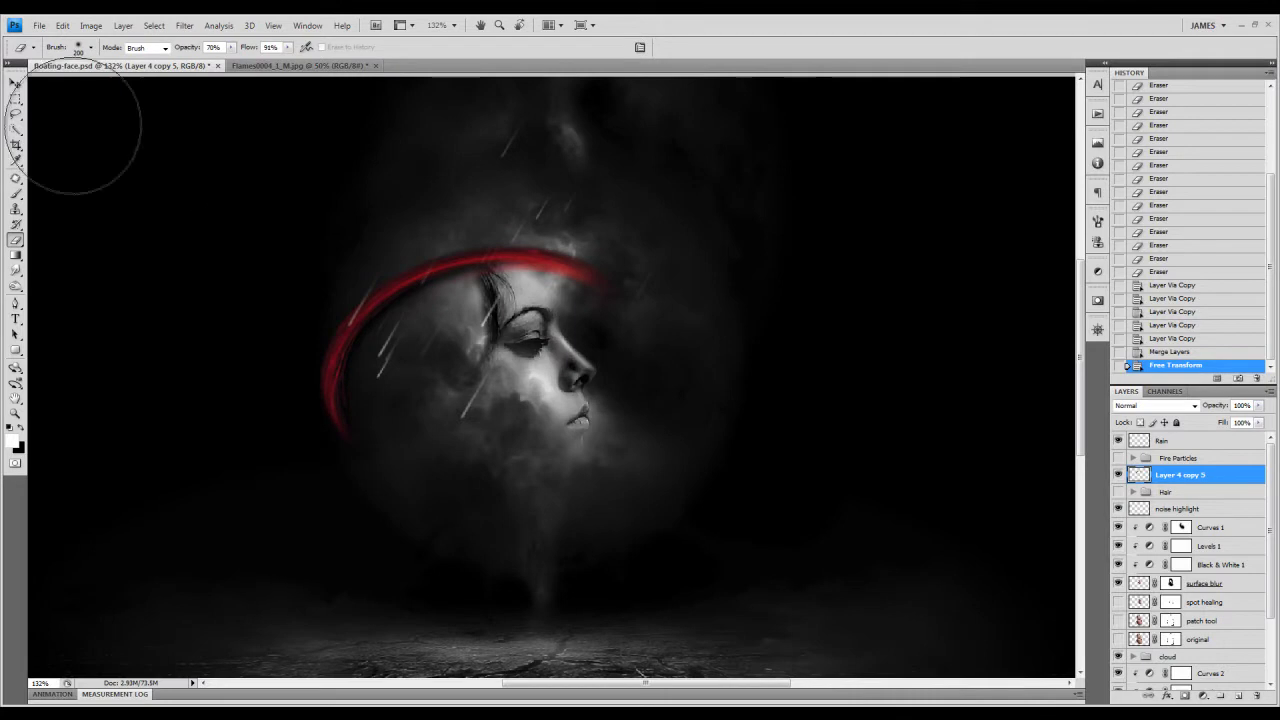
key(v)
drag(416, 305, 452, 278)
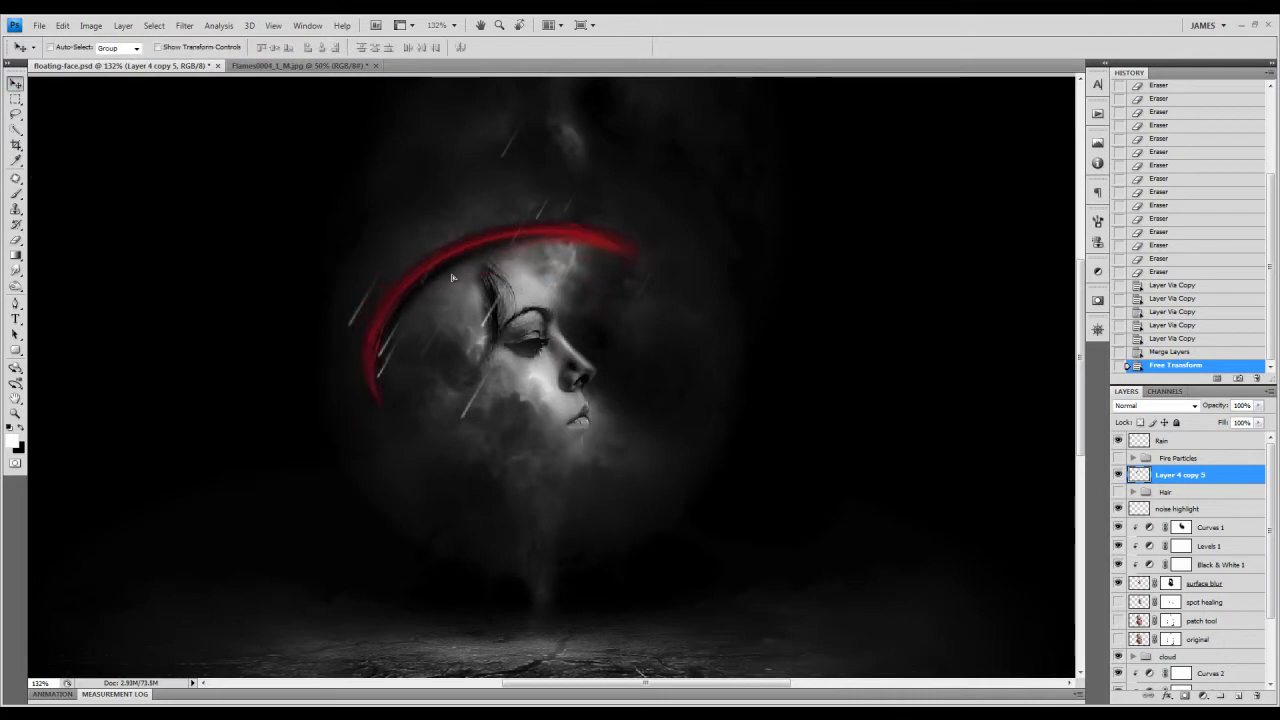
scroll(535, 352, up, 2)
scroll(535, 352, down, 1)
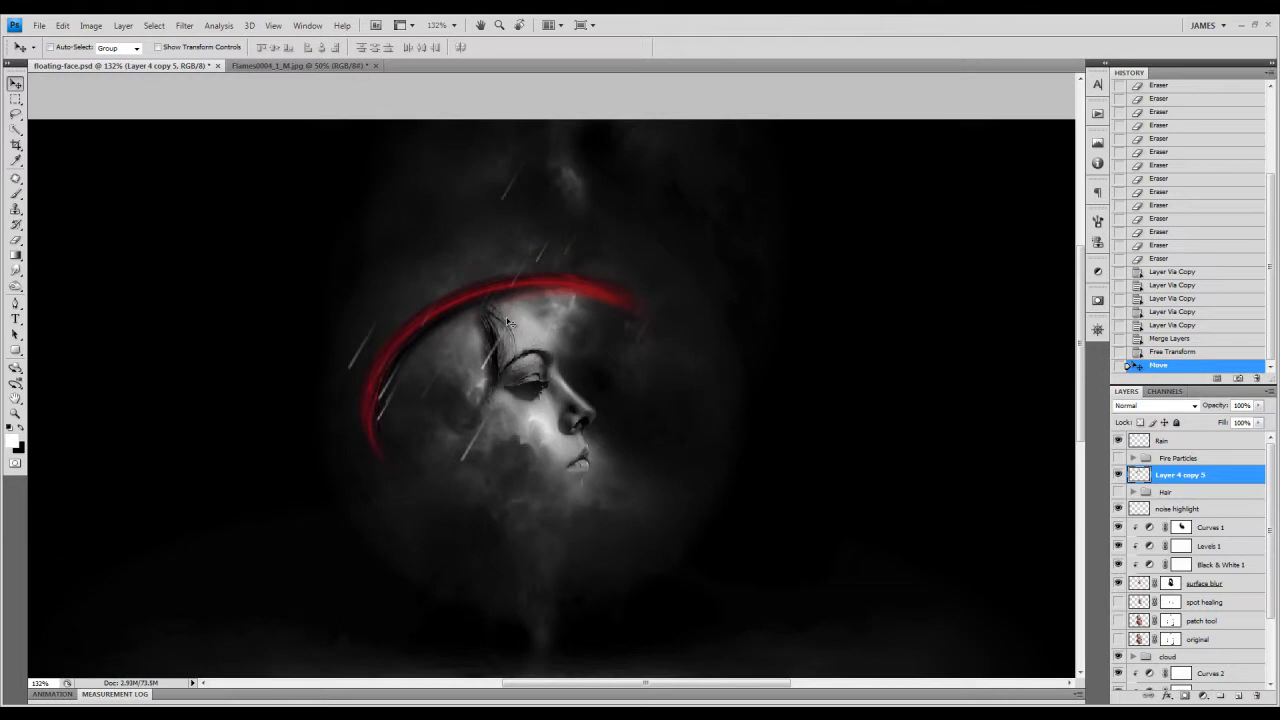
Duplicate the arc, rotate the copy about 30°, move it up-left and scale it to about 92%
key(ctrl+j)
drag(489, 304, 486, 320)
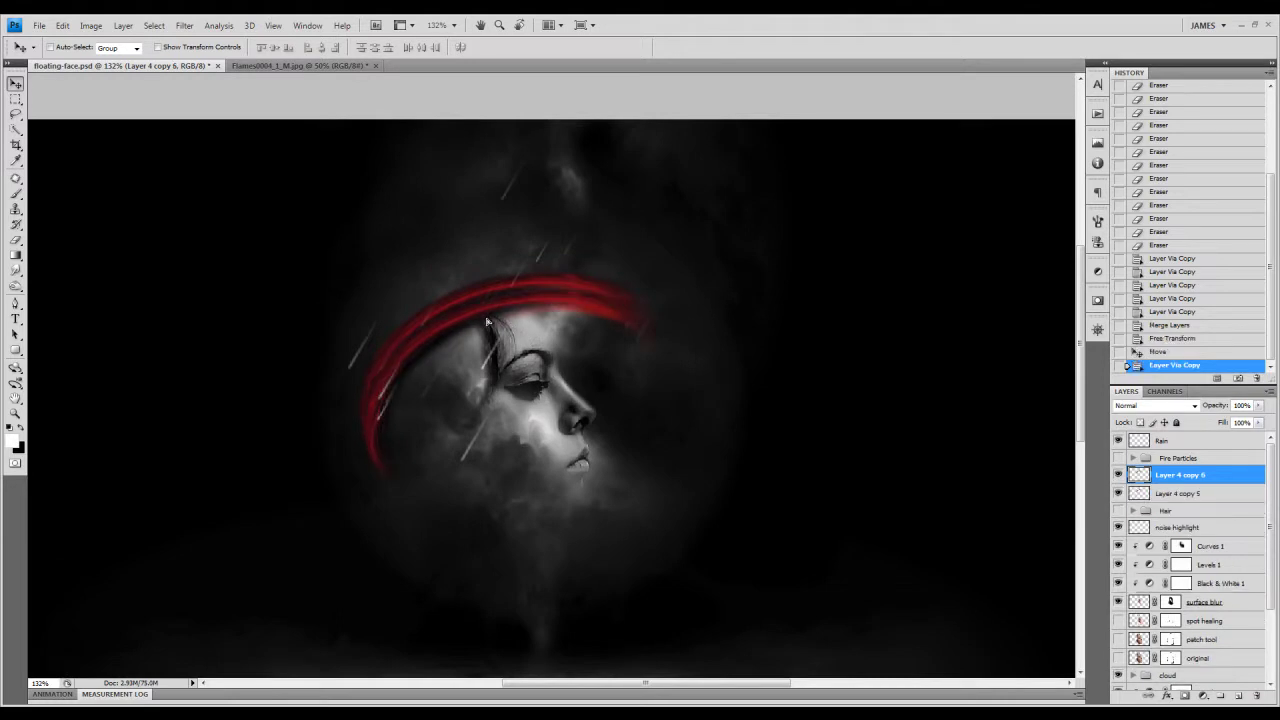
key(ctrl+t)
drag(749, 391, 687, 483)
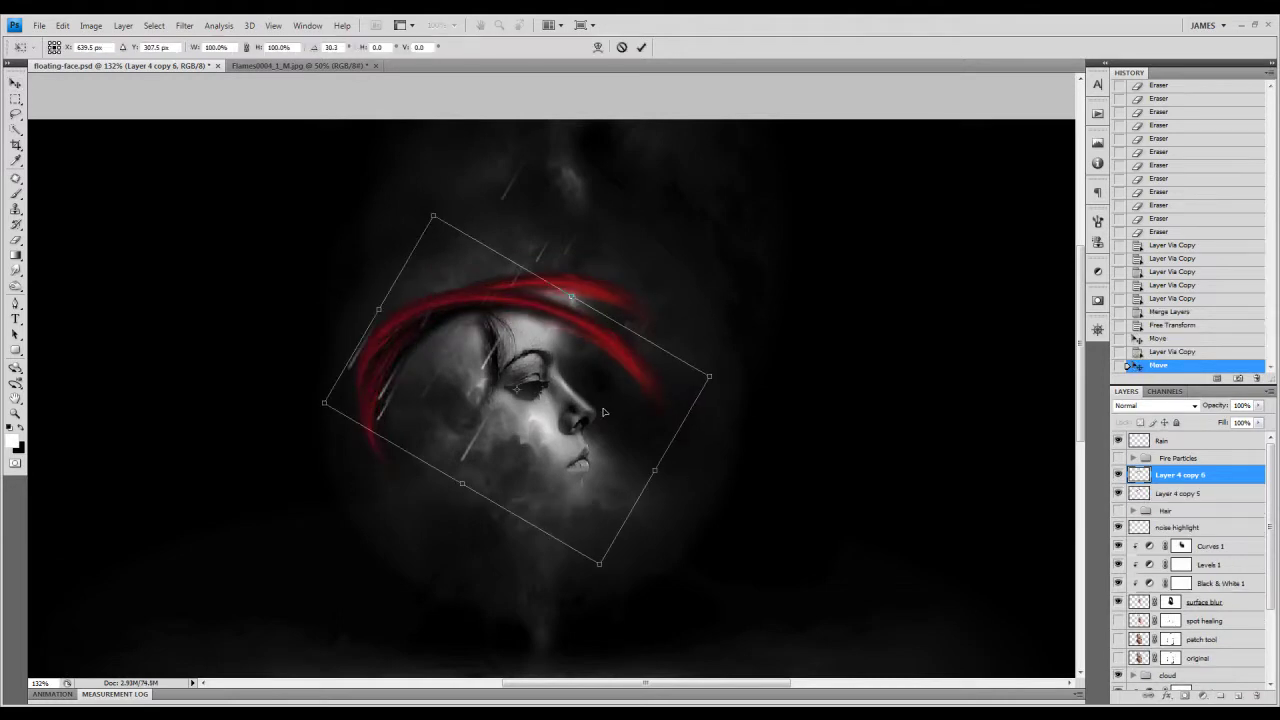
key(Return)
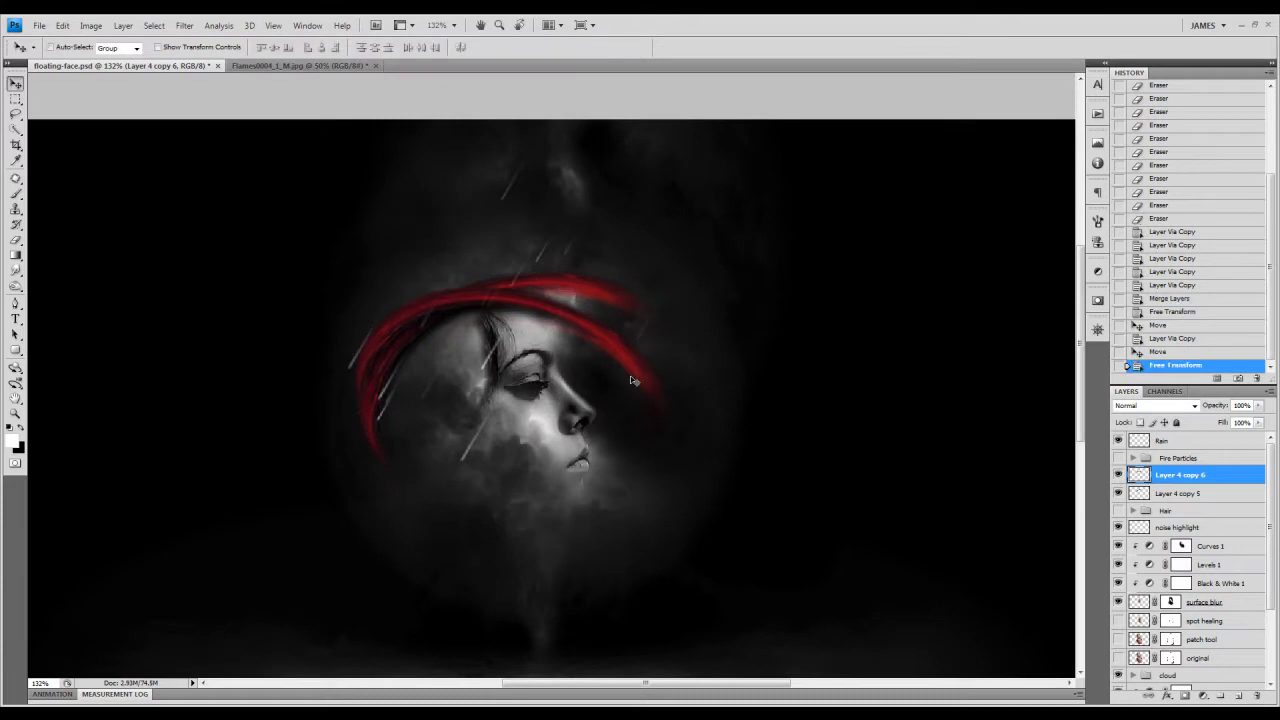
drag(546, 346, 528, 330)
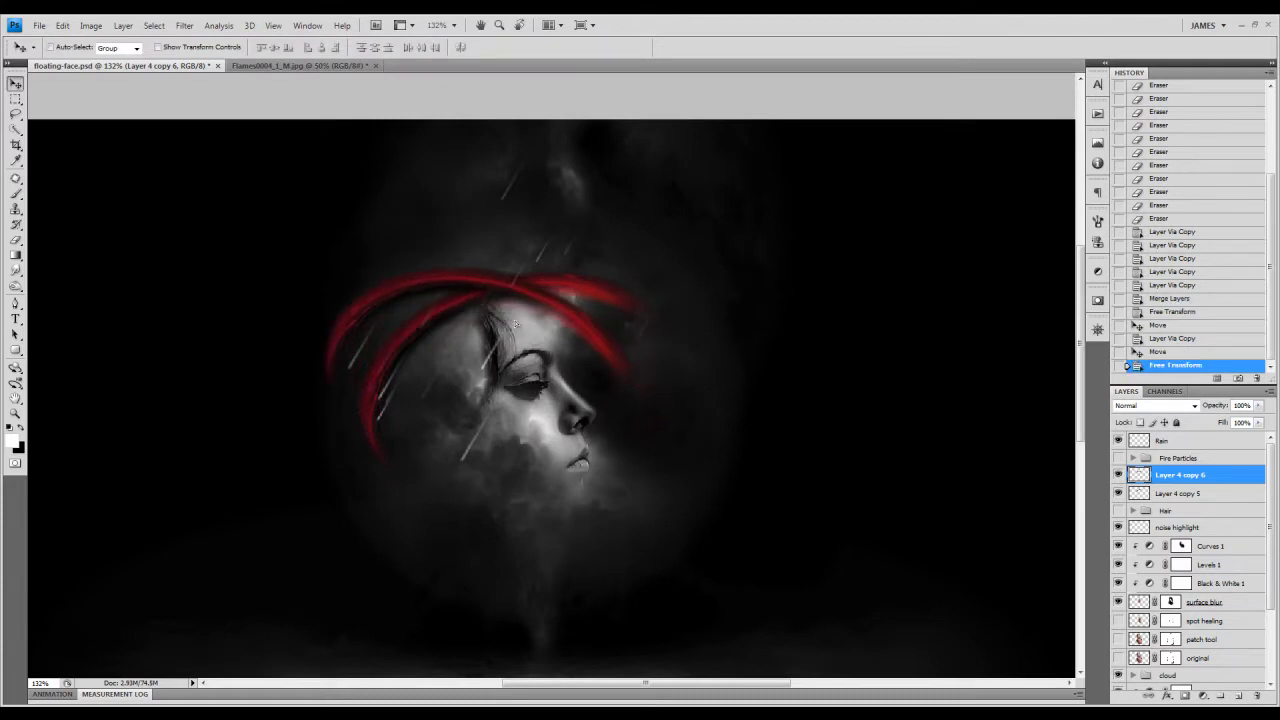
key(ctrl+t)
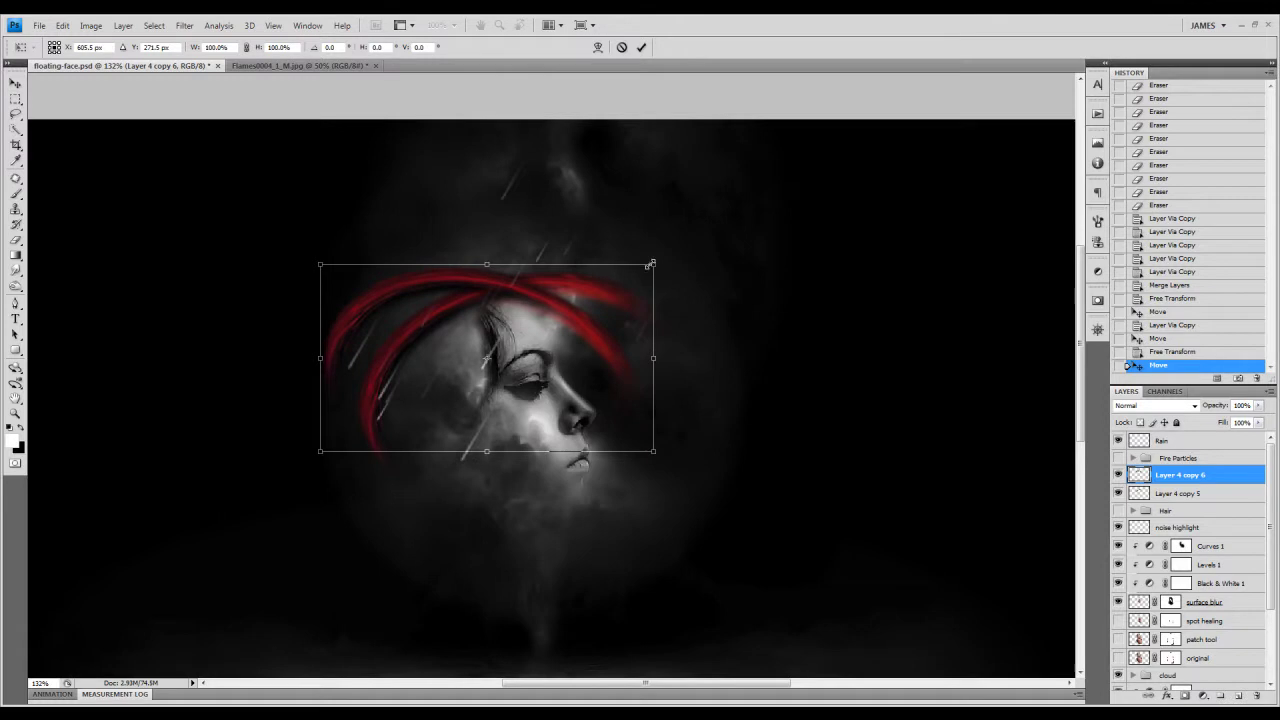
drag(650, 264, 627, 281)
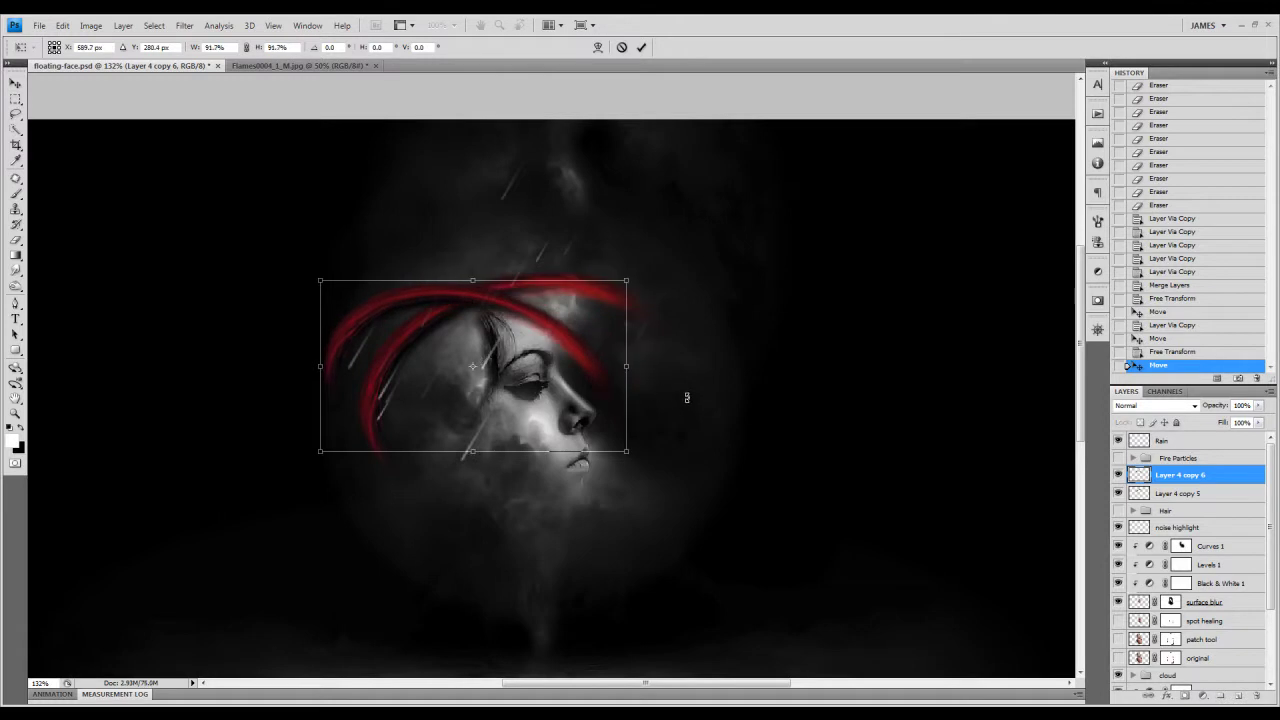
key(Return)
Hide both red arc layers and the Hair group
click(1118, 474)
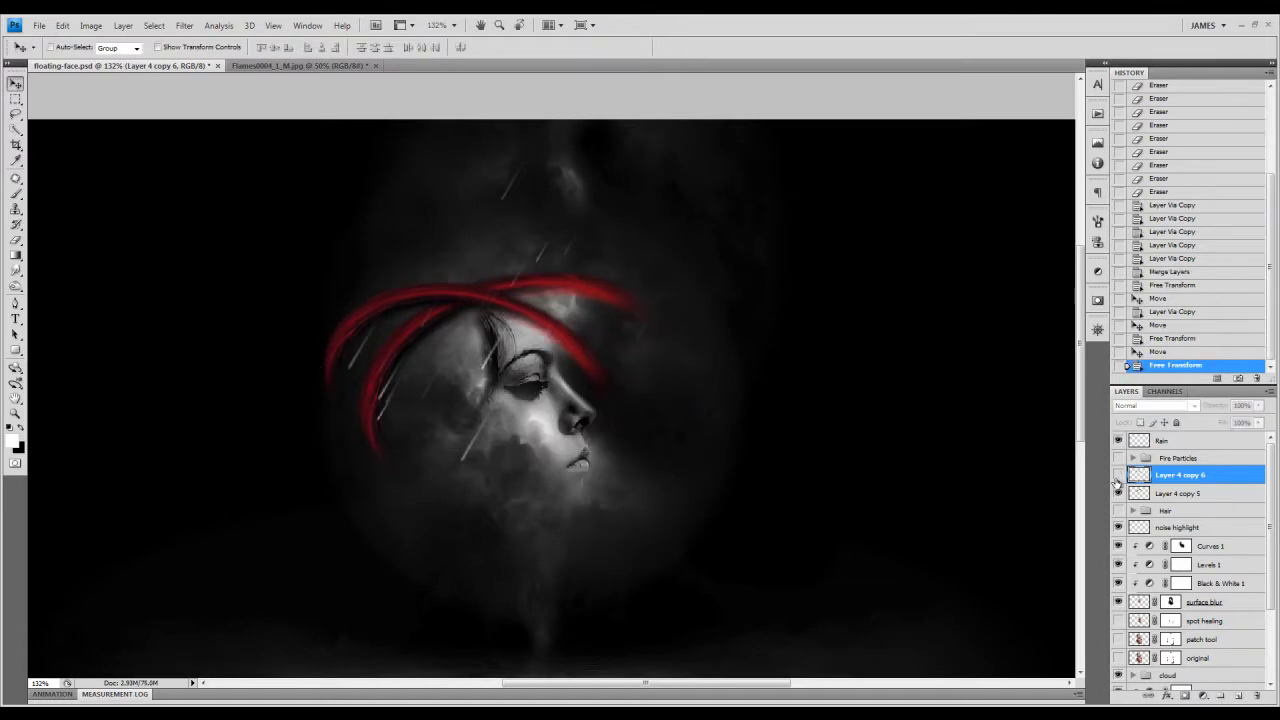
click(1118, 493)
click(1118, 510)
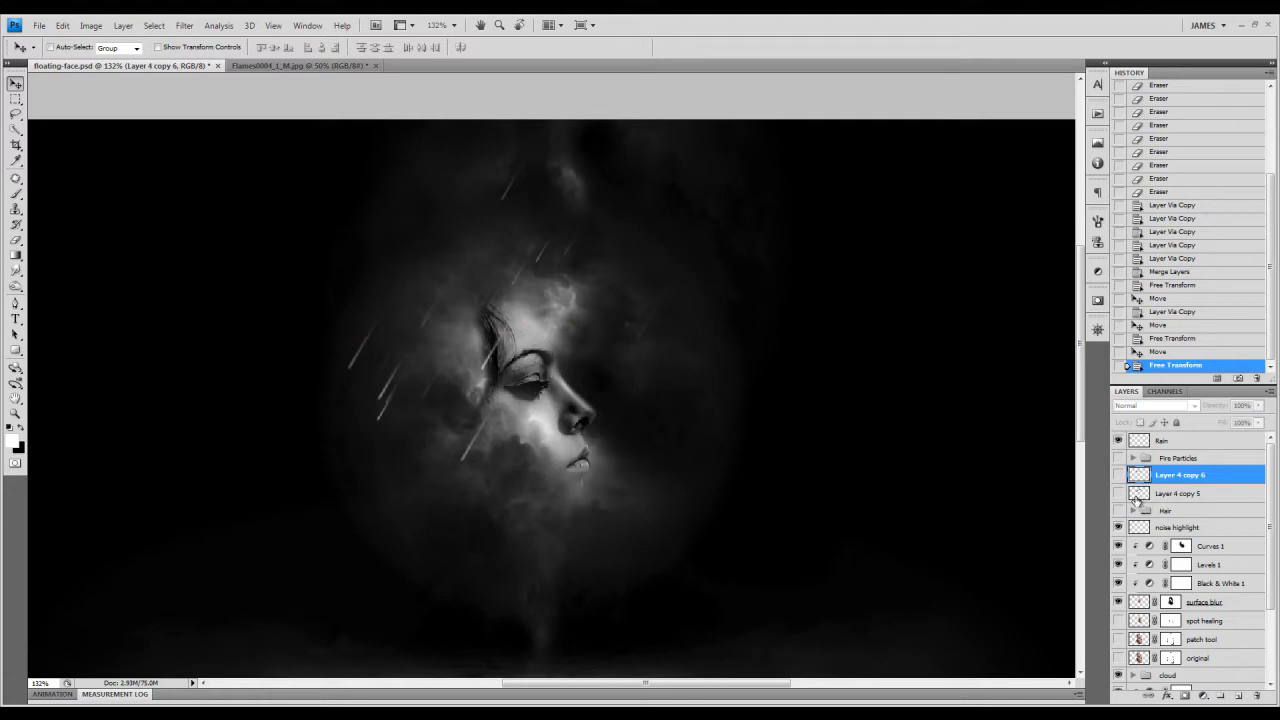
Delete Layer 4 copy 6 and Layer 4 copy 5, then show the red Hair group again
right_click(1212, 477)
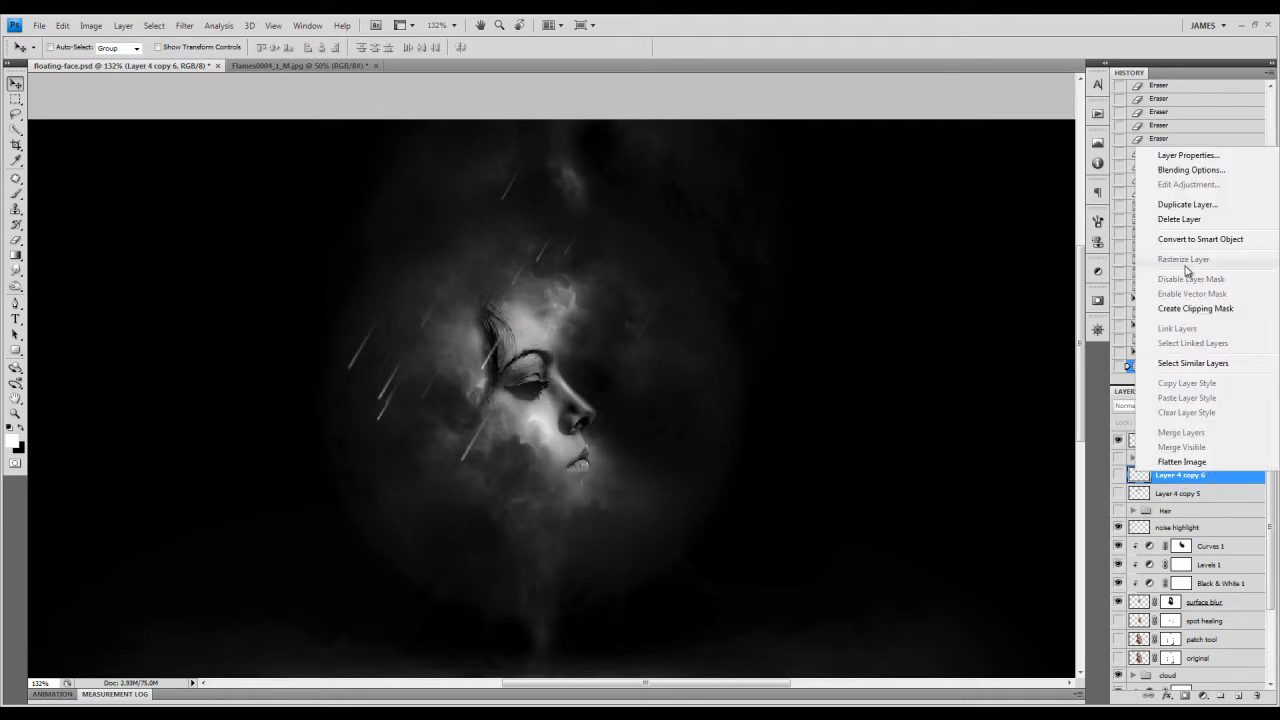
click(1194, 220)
right_click(1218, 474)
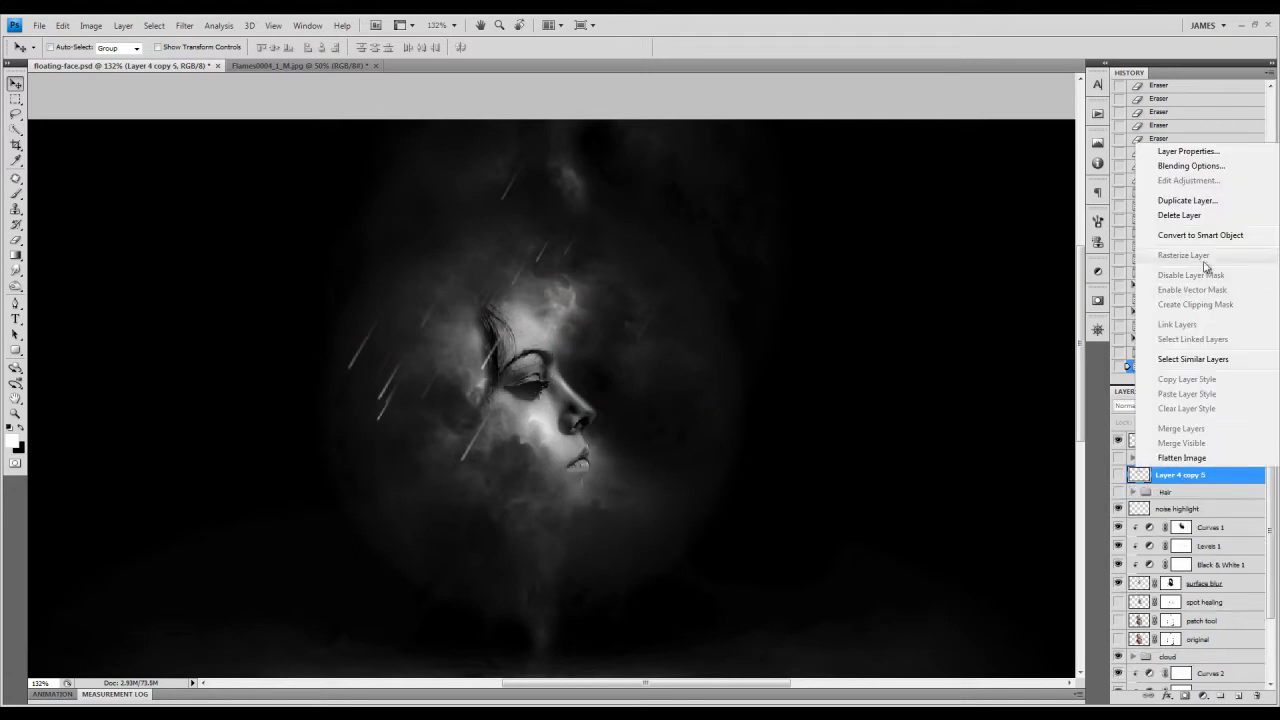
click(1194, 220)
click(1118, 473)
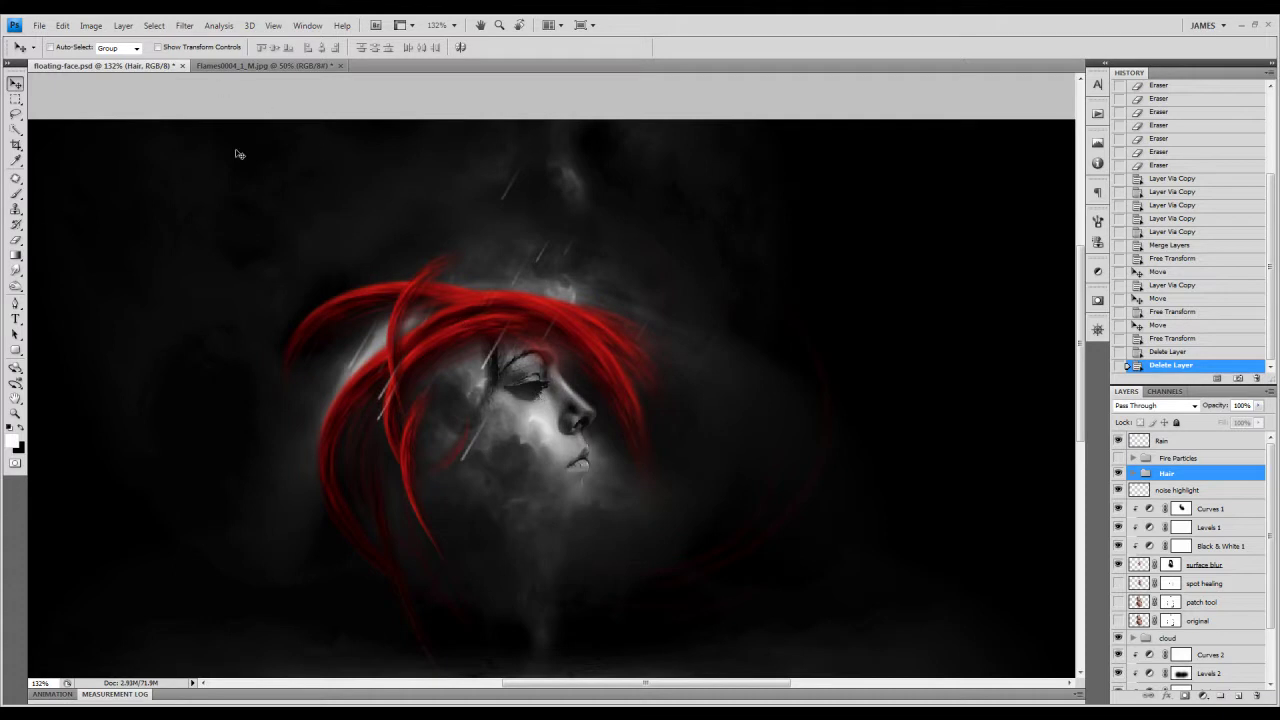
Drag the selected sparks from Flames0004_1_M.jpg toward floating-face.psd, then return to the composite
click(255, 66)
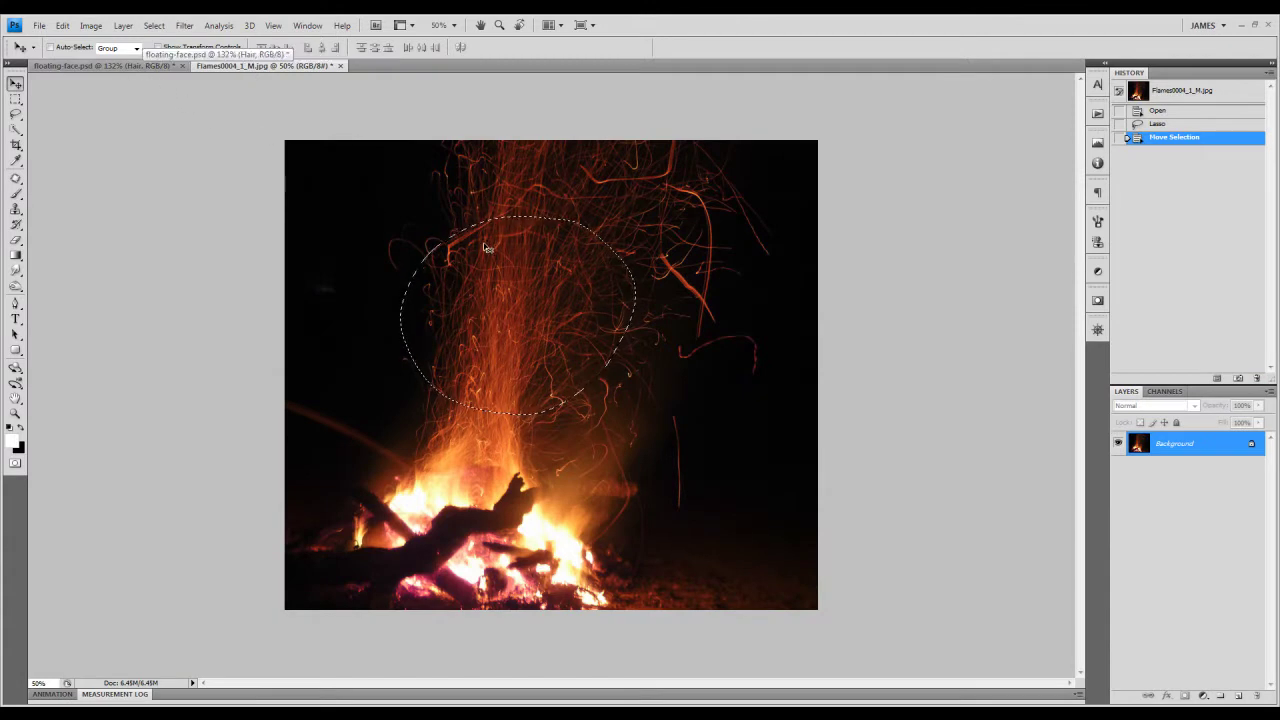
drag(465, 258, 561, 343)
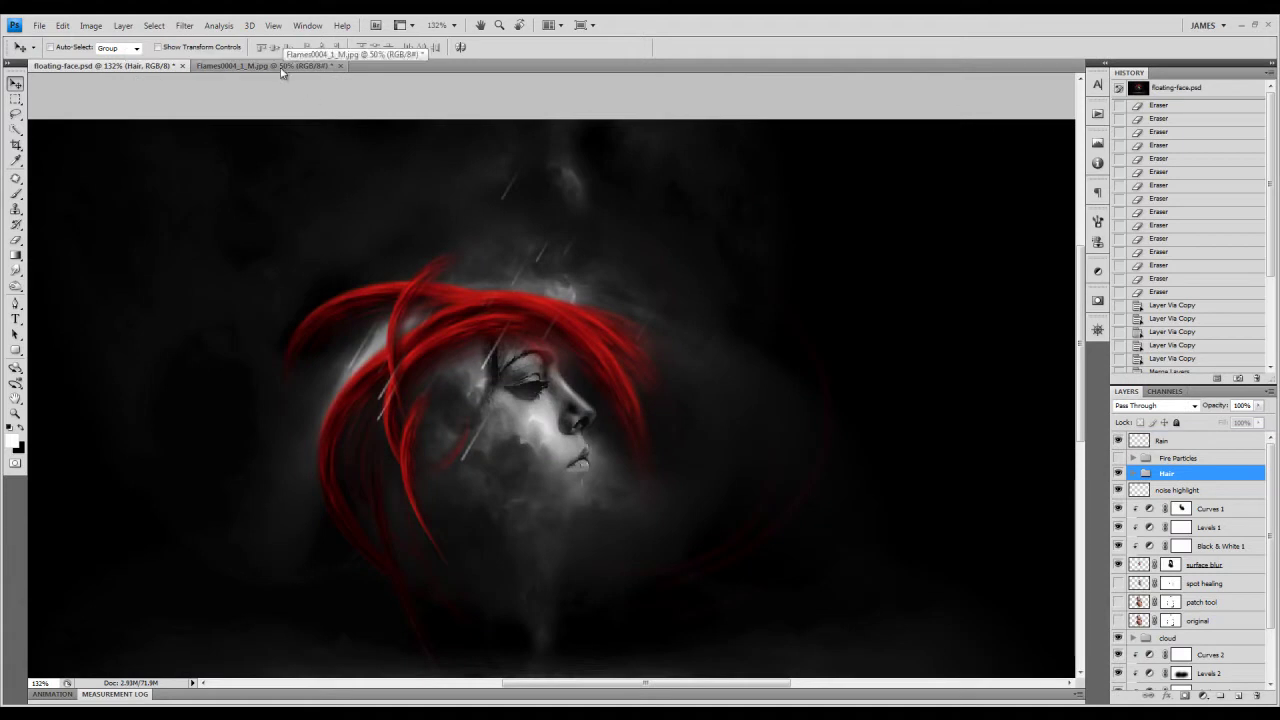
click(282, 67)
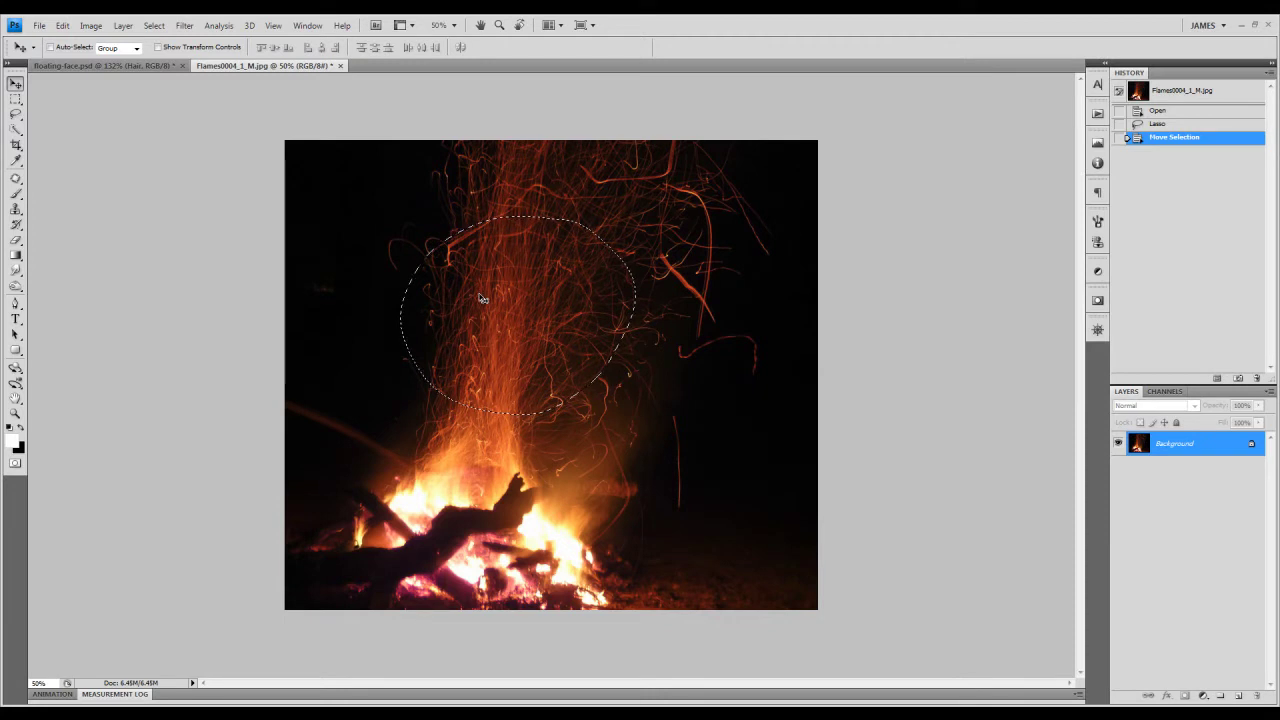
click(126, 67)
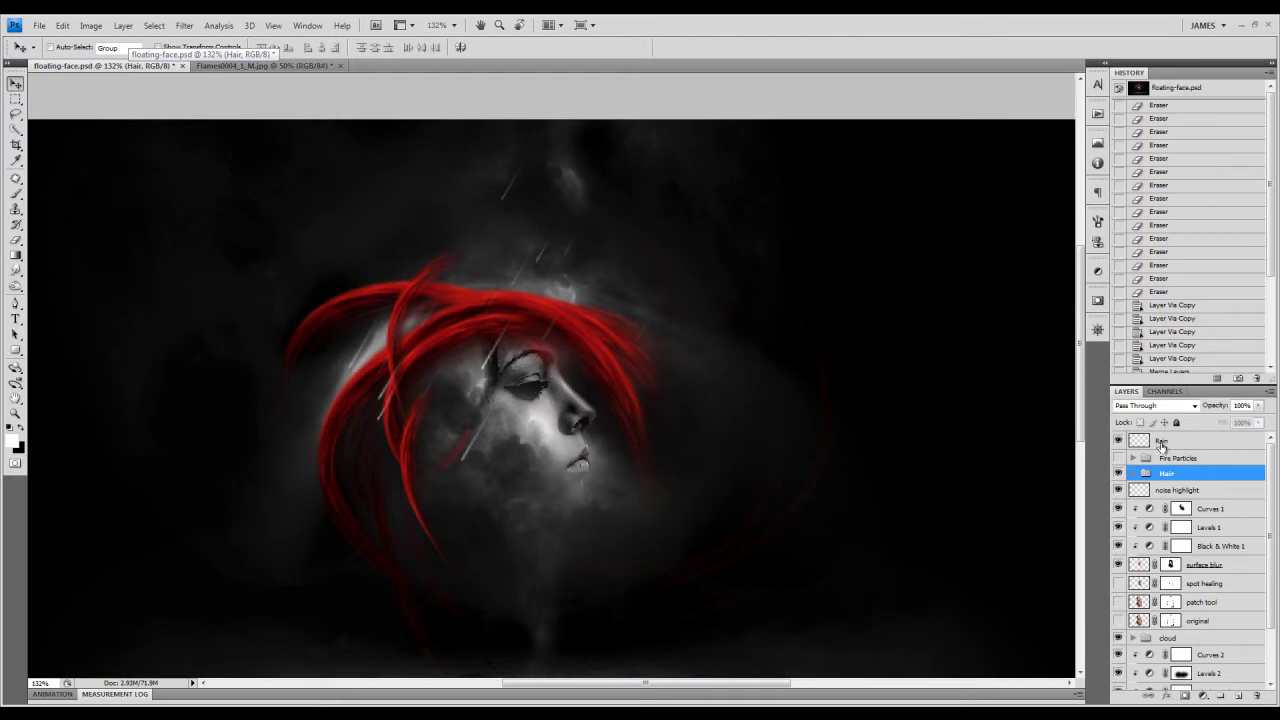
click(1118, 458)
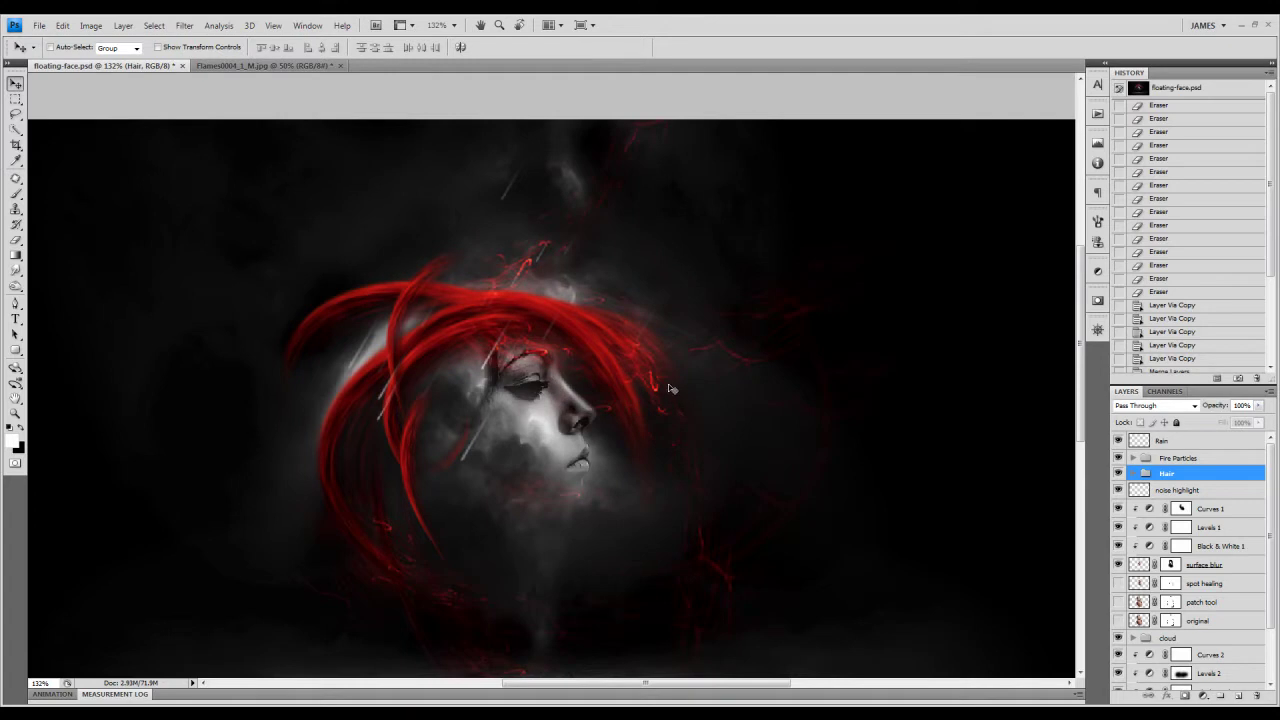
scroll(665, 388, up, 1)
scroll(525, 316, down, 1)
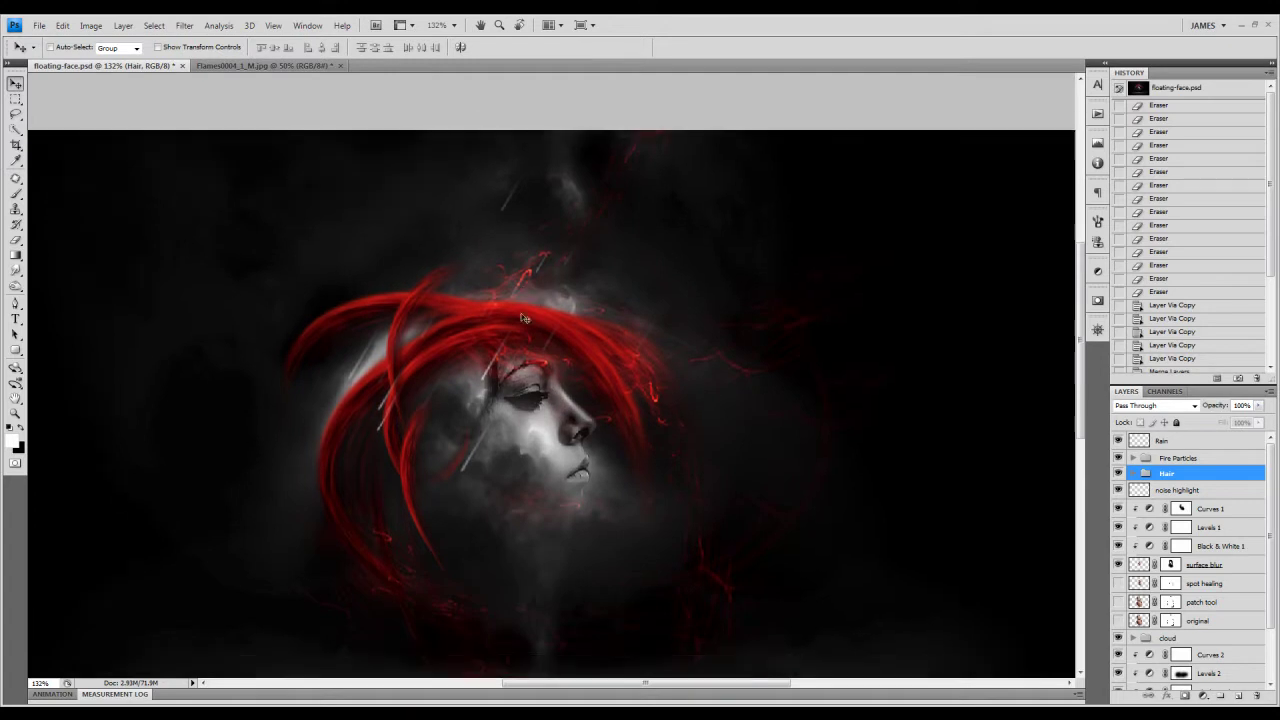
scroll(667, 378, down, 1)
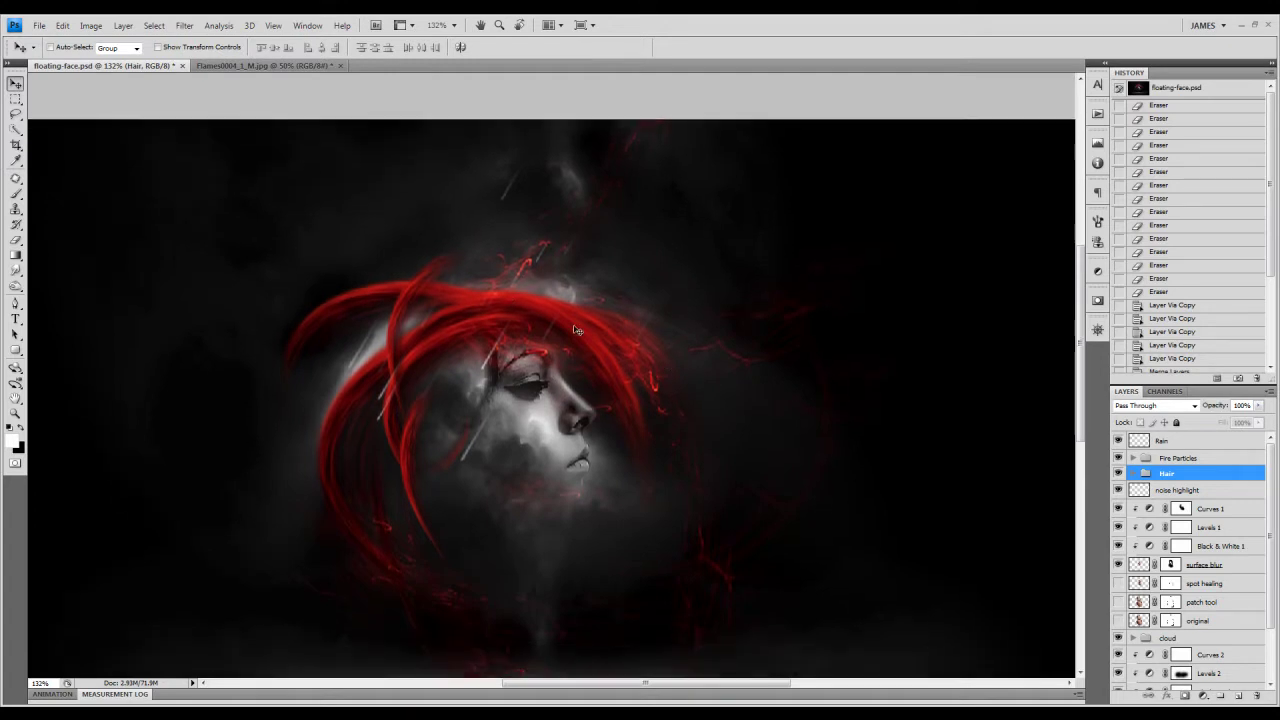
click(258, 65)
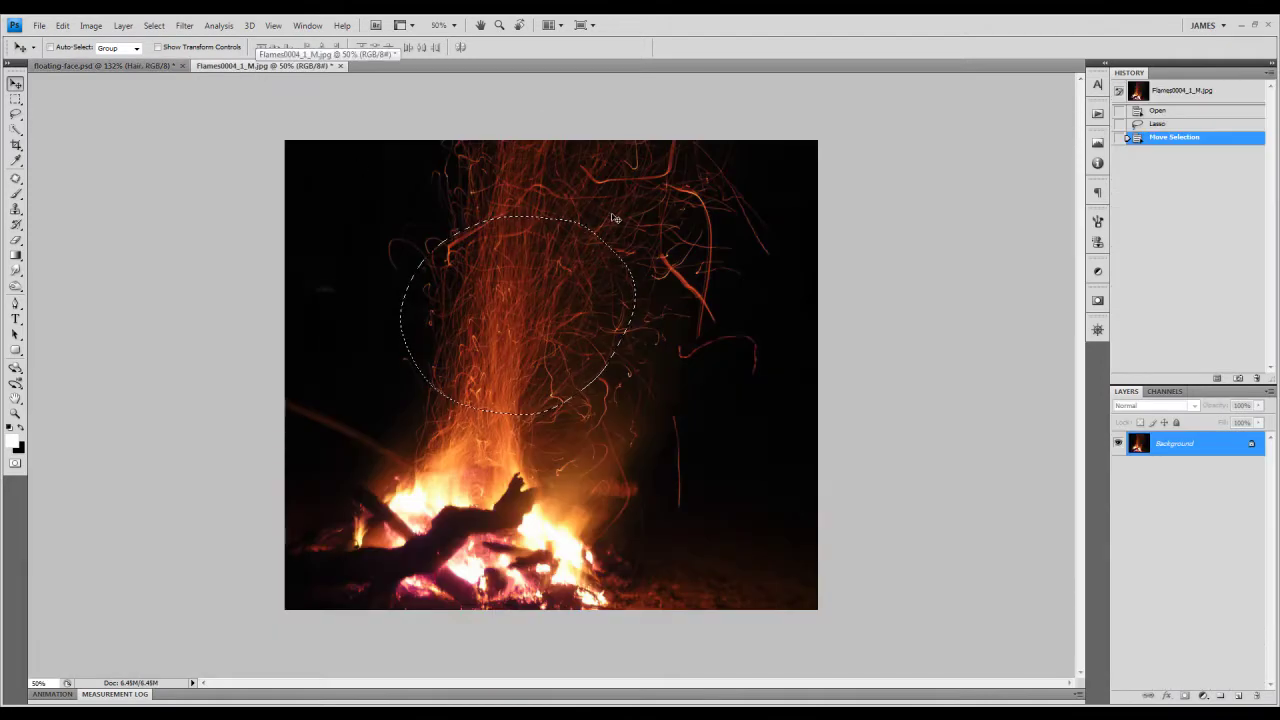
click(124, 66)
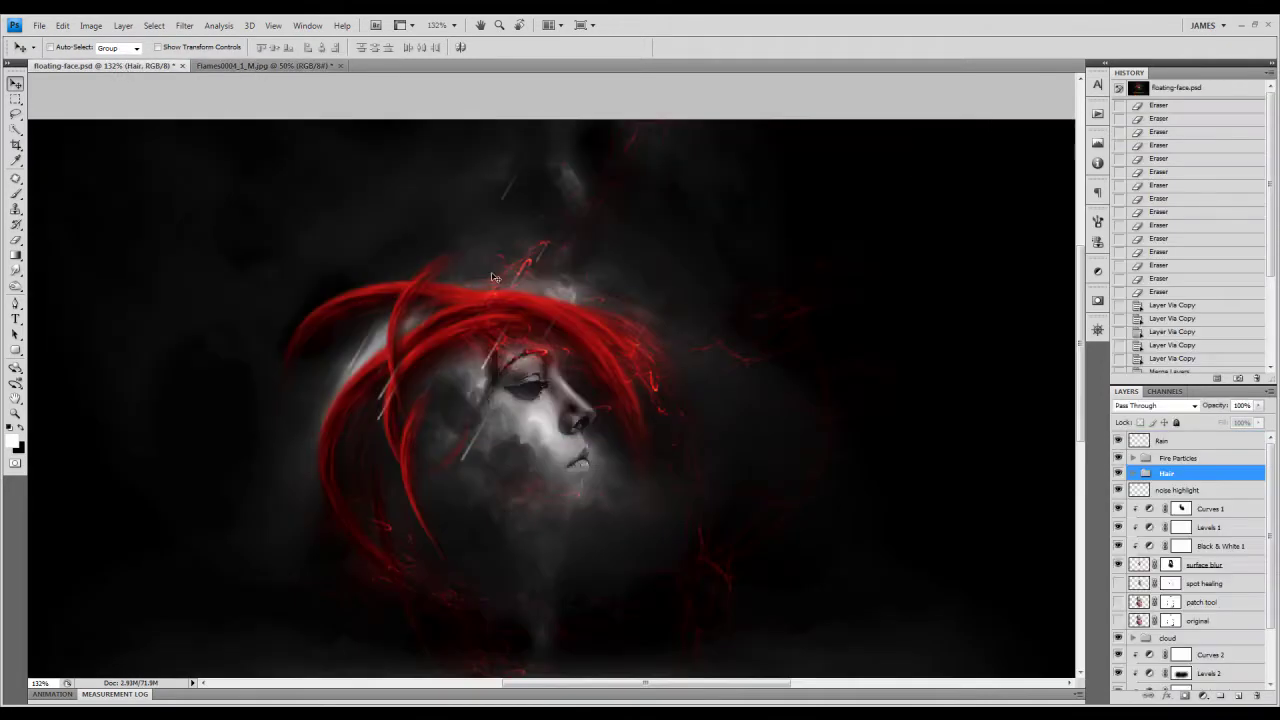
scroll(500, 338, down, 1)
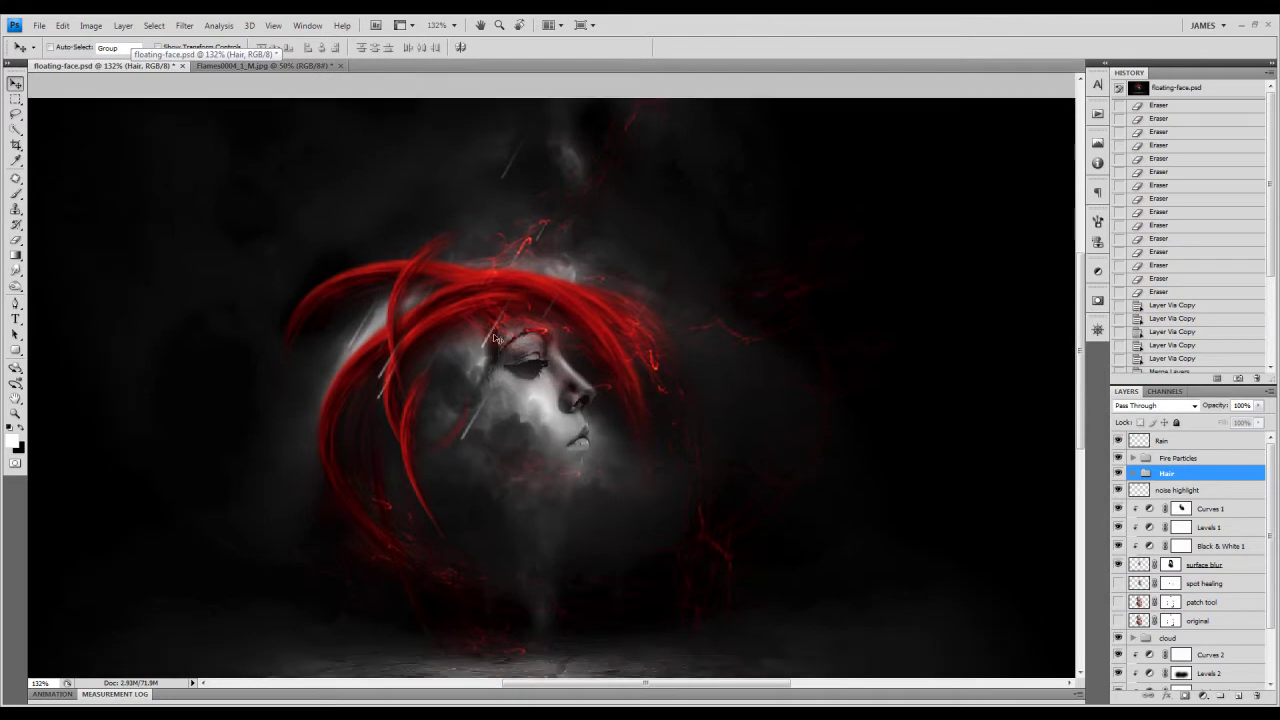
scroll(407, 345, up, 3)
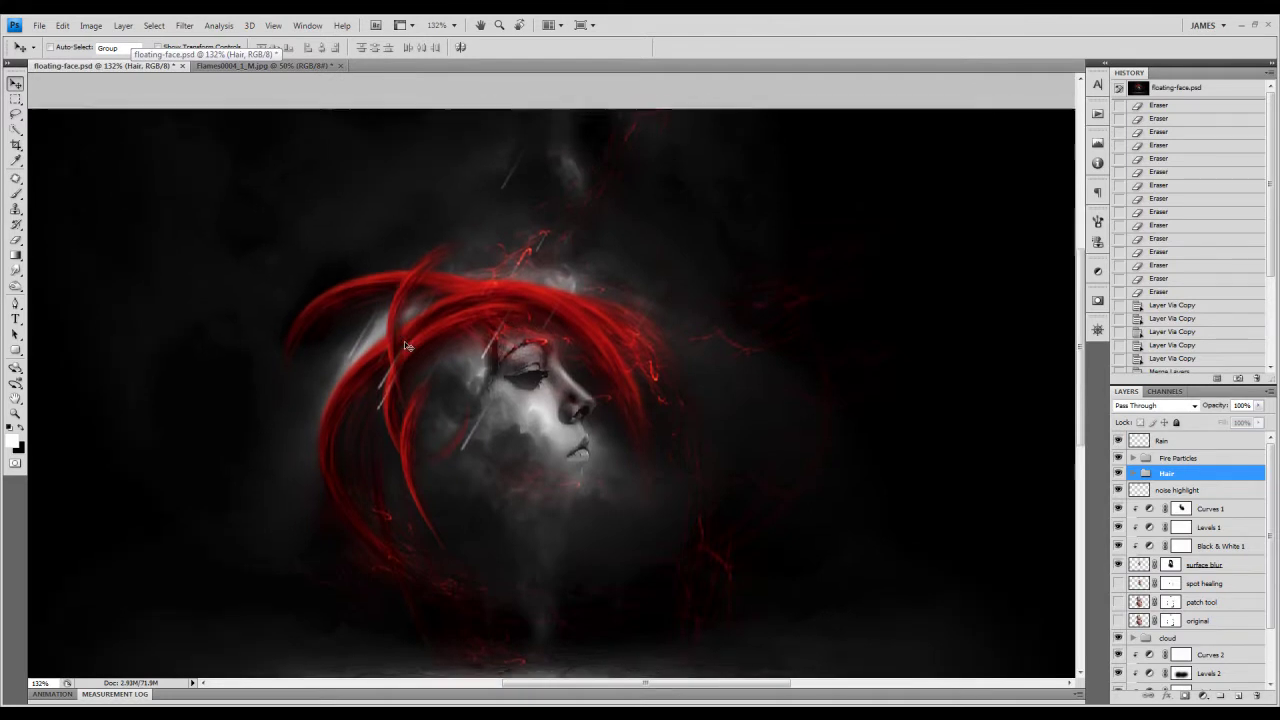
scroll(407, 345, down, 2)
scroll(407, 346, down, 1)
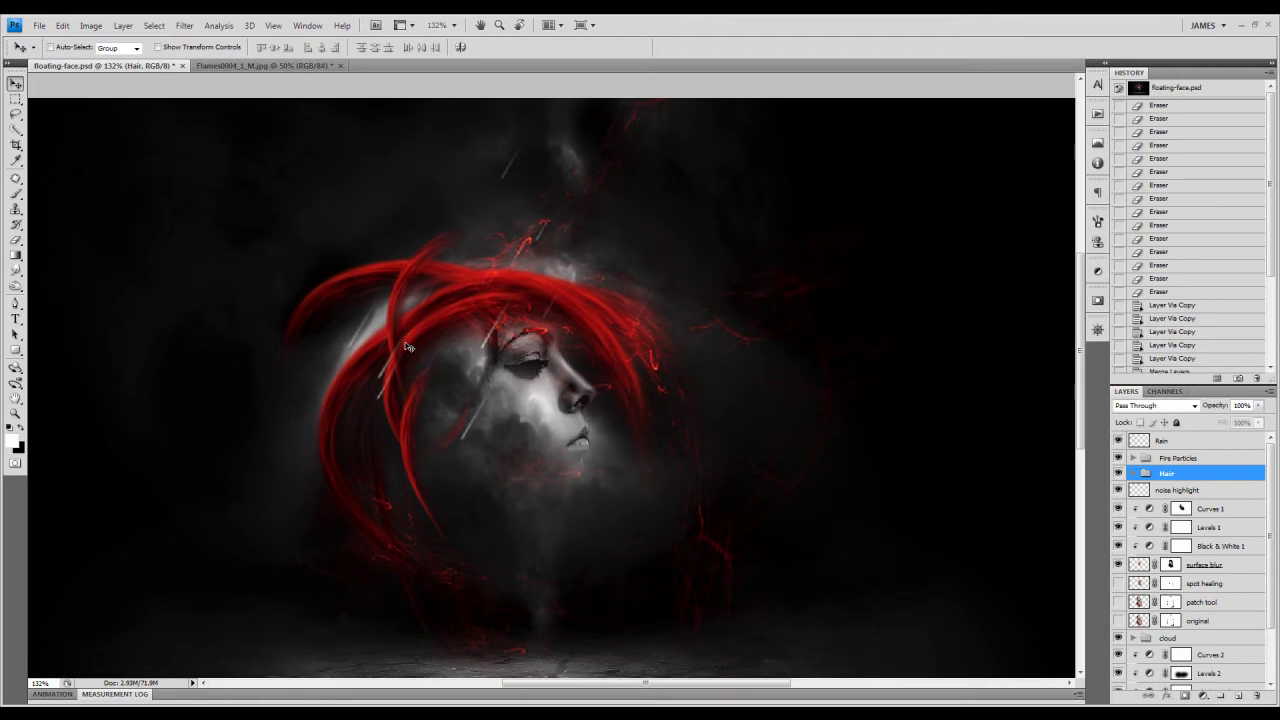